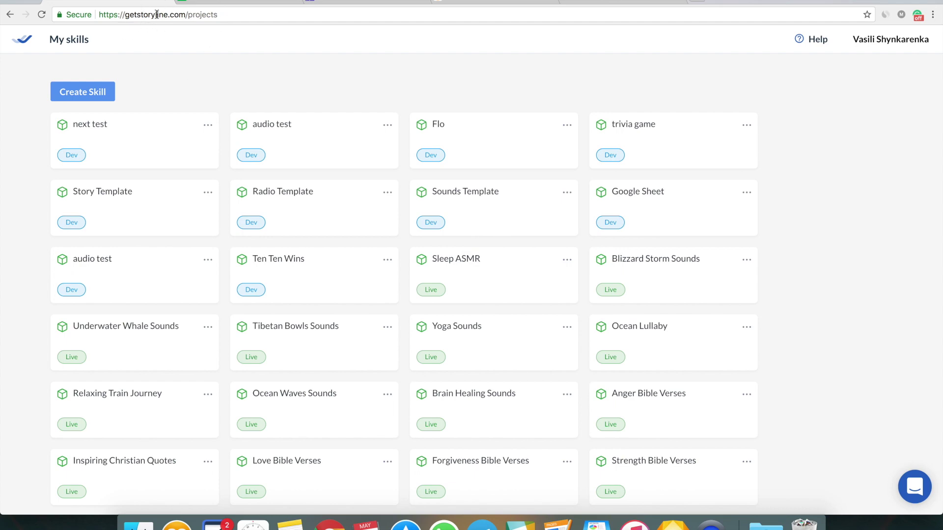
Step: Start a new custom skill and name it "Daily Facts About Stars"
scroll(156, 274, "down", 5)
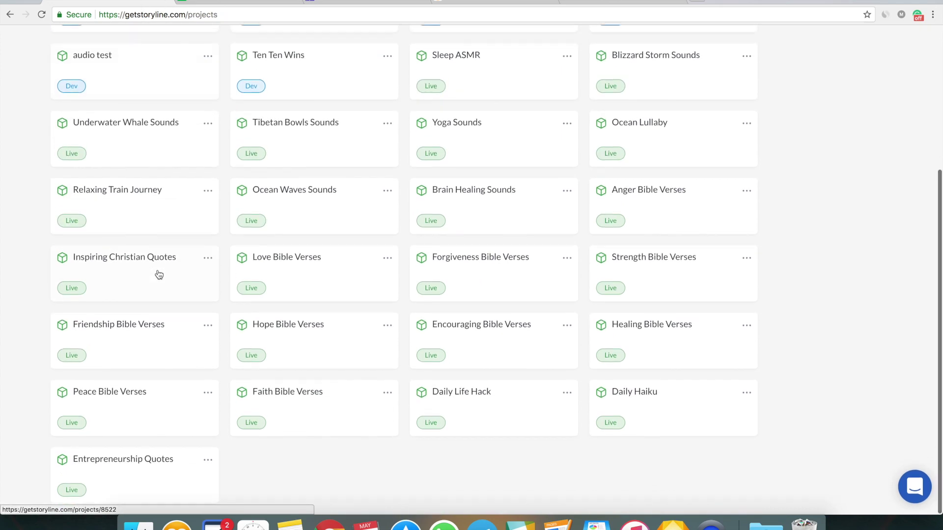
scroll(158, 273, "up", 5)
left_click(103, 95)
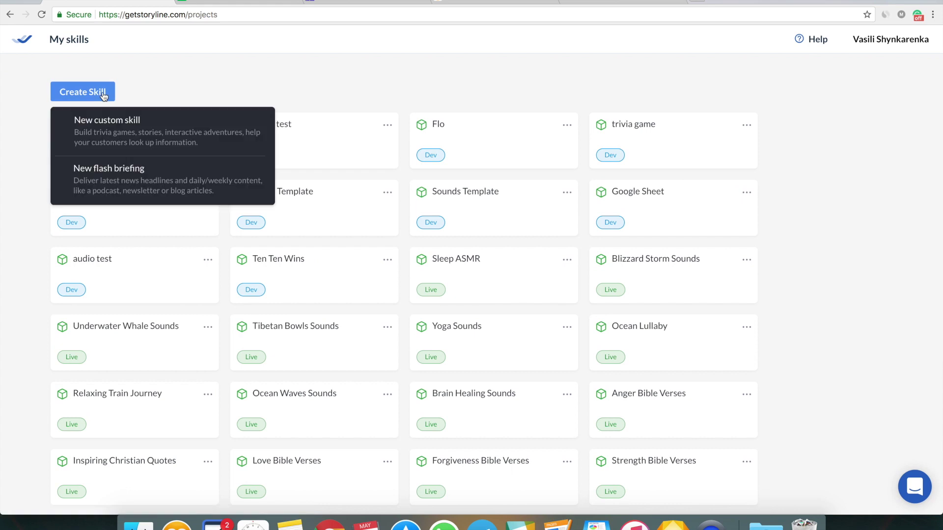
left_click(136, 134)
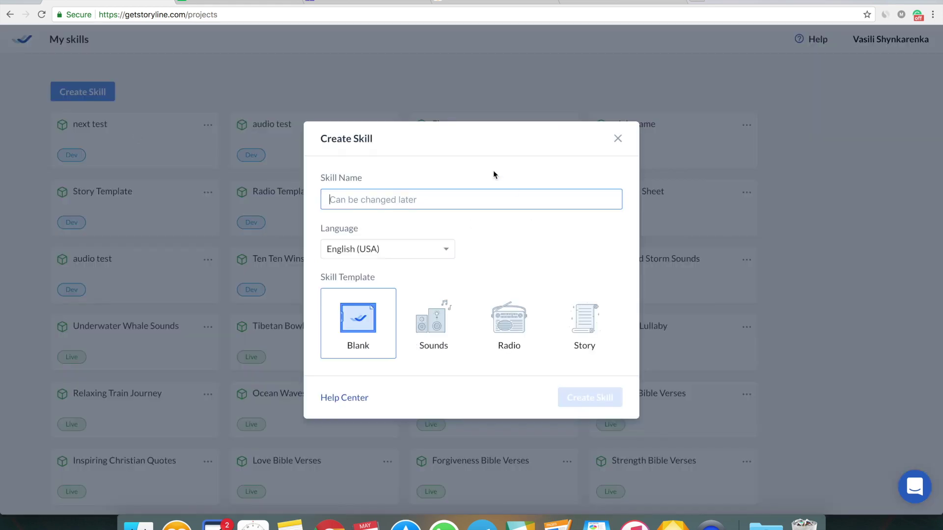
type("Daily ")
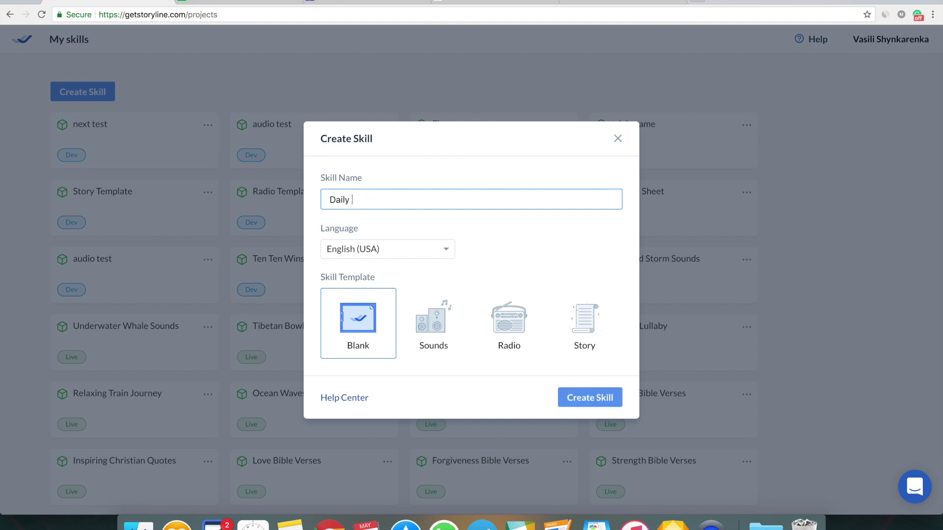
type("Facts About St")
type("arts")
key("BackSpace")
key("BackSpace")
type("s")
left_click(483, 175)
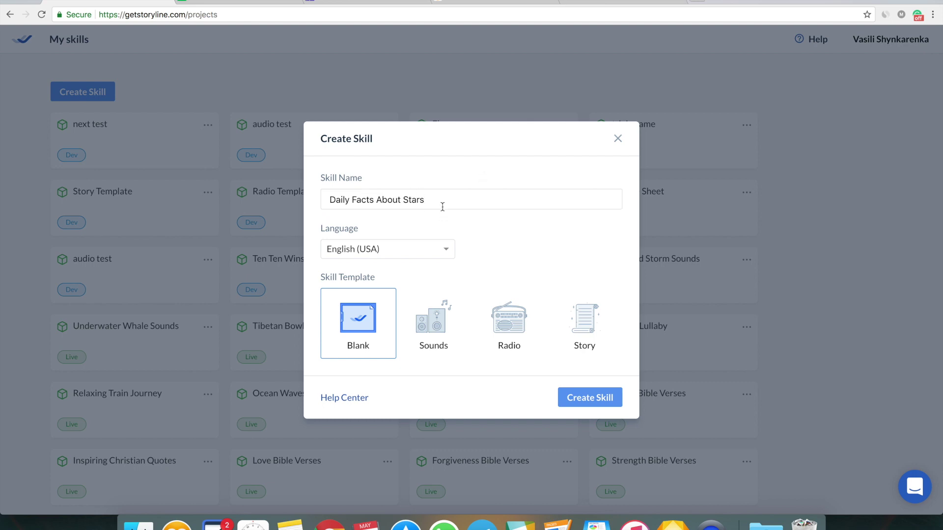
Step: Copy the skill name and create the skill in English (USA) with the Blank template
left_click(444, 203)
key("super+a")
key("super+c")
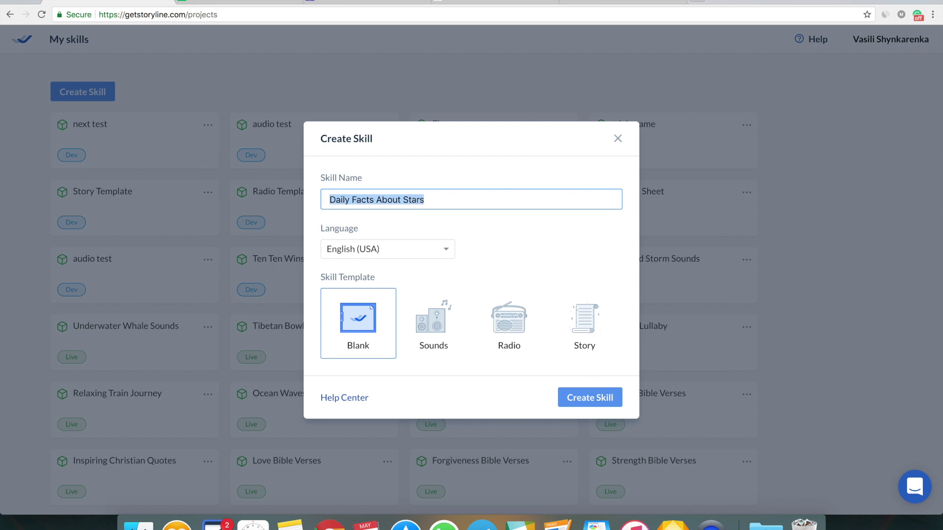
left_click(480, 218)
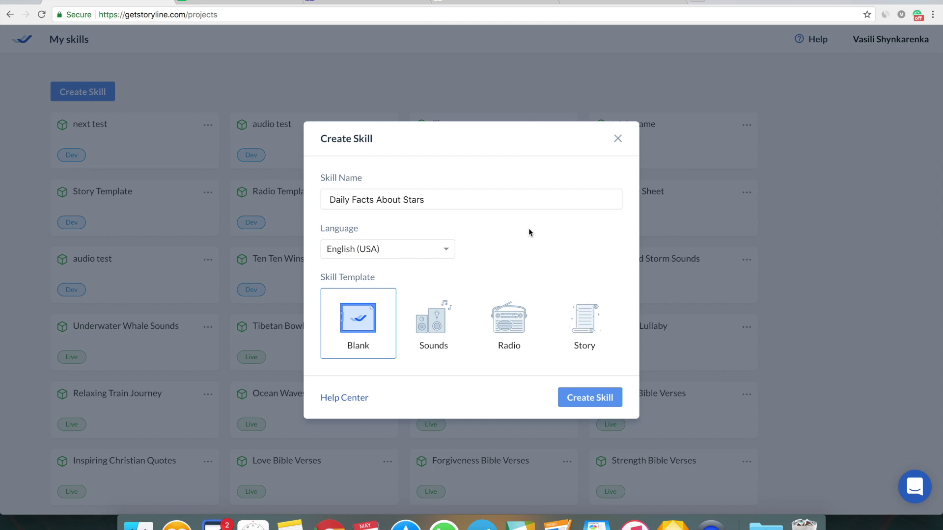
left_click(364, 250)
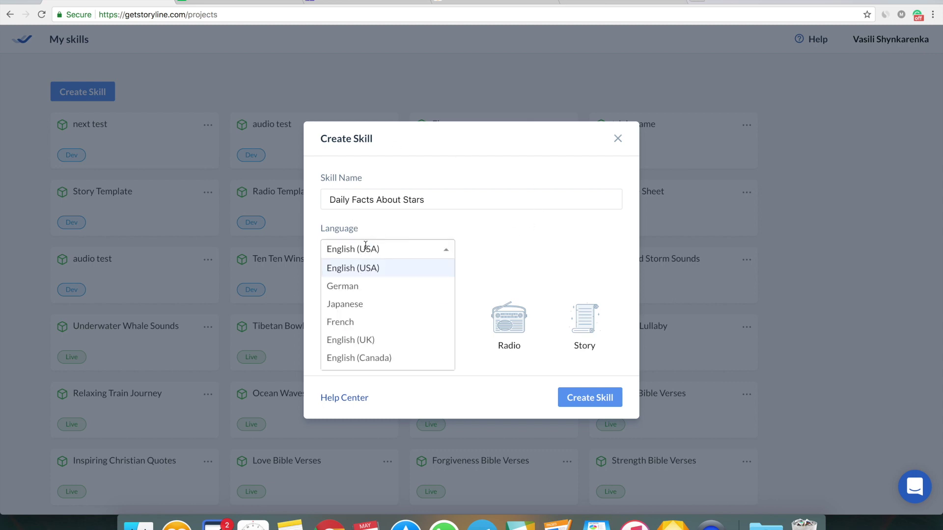
left_click(376, 243)
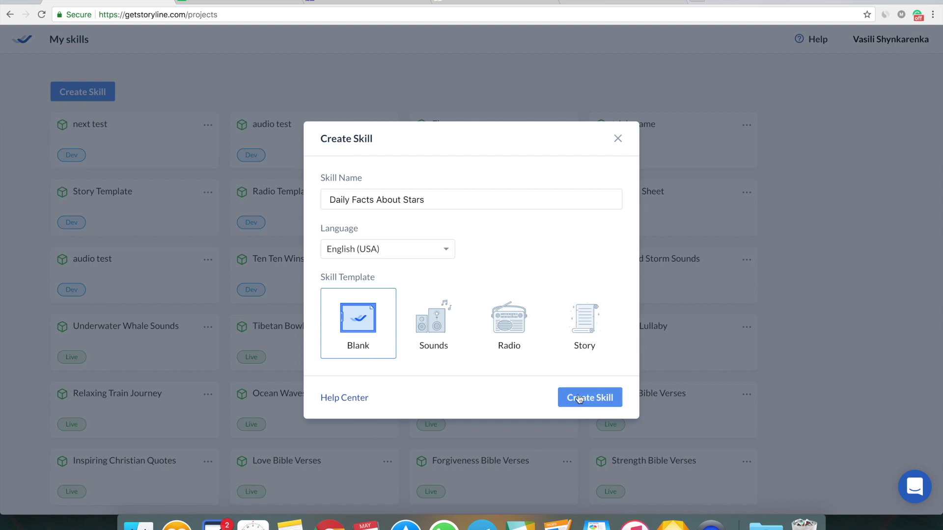
left_click(579, 398)
Step: Replace the Welcome Block's greeting message with "Welcome to daily facts about stars."
left_click_drag(520, 260, 301, 176)
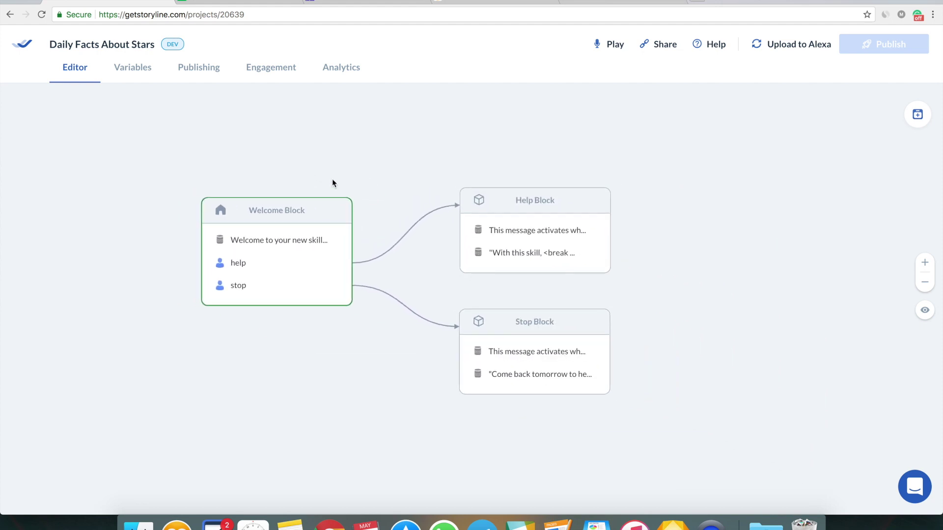
left_click_drag(407, 148, 428, 159)
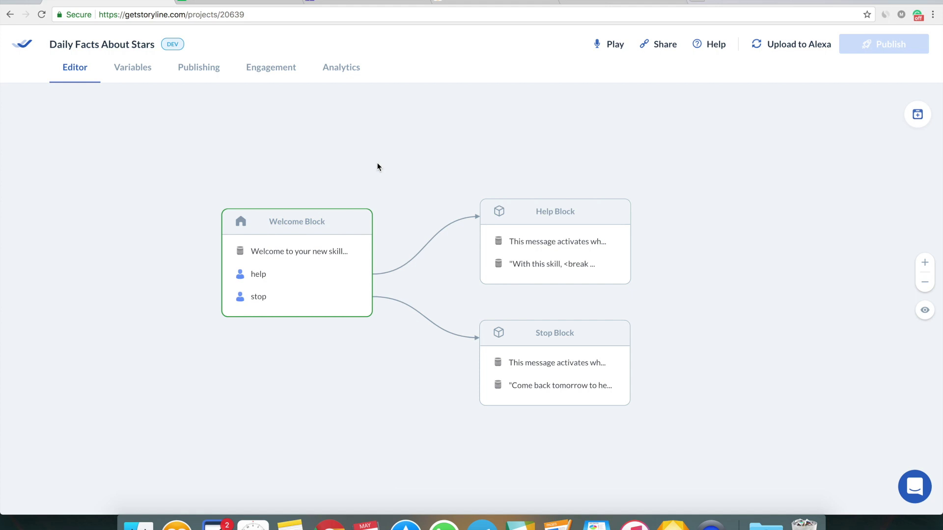
left_click(286, 278)
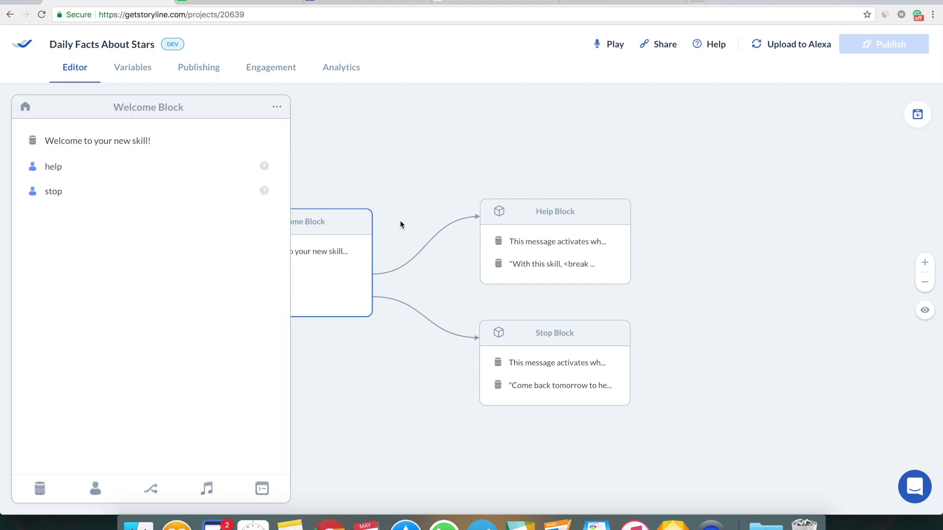
left_click(110, 134)
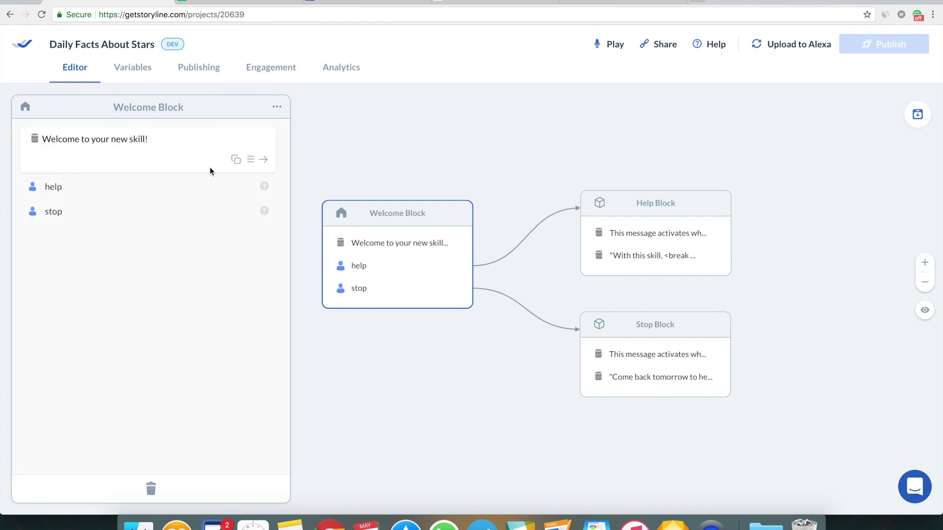
key("super+a")
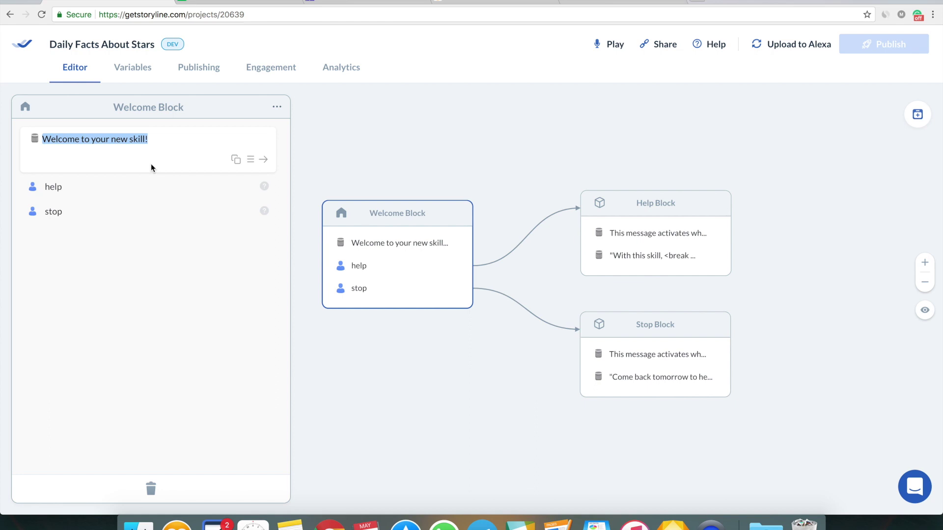
type("Hey,")
key("BackSpace")
key("BackSpace")
key("BackSpace")
key("BackSpace")
type("Welcome t")
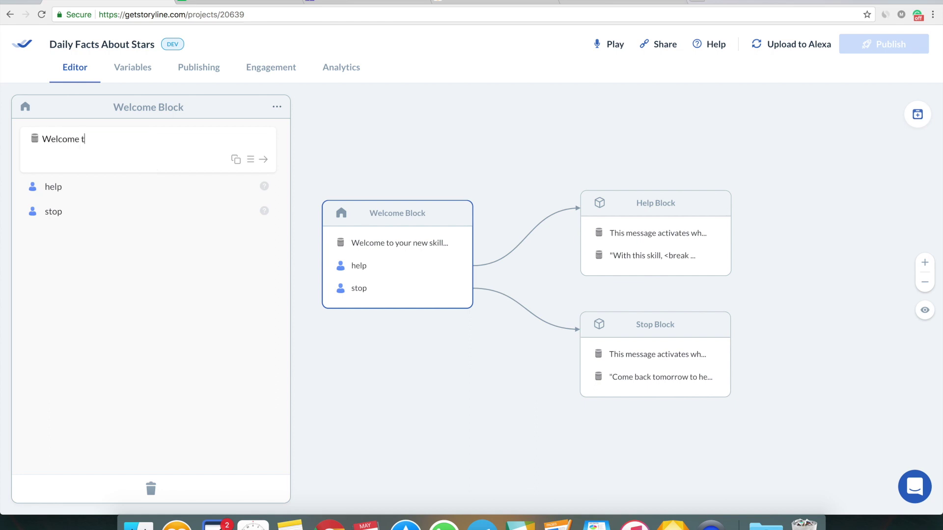
type("o daily facts about stars.")
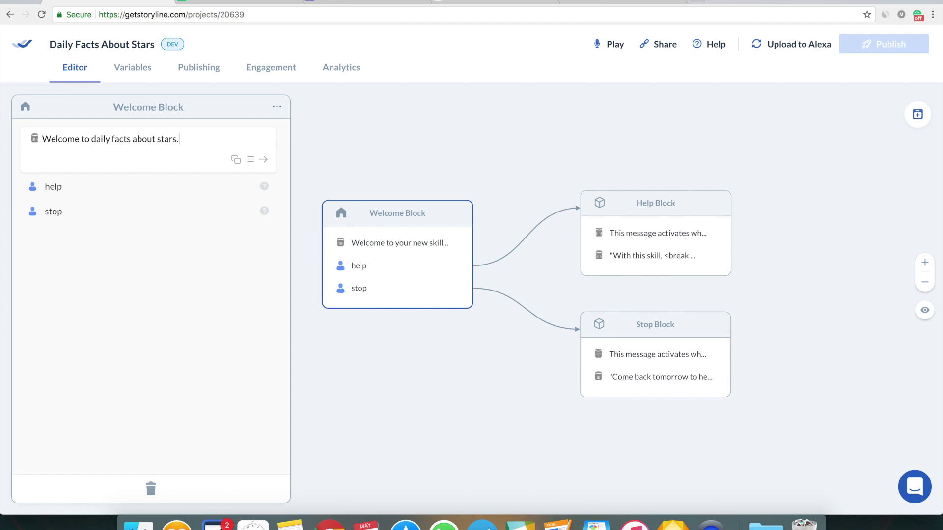
key("Return")
Step: Add a second Alexa message to the Welcome Block reading "Are you ready to hear a fact?"
left_click(45, 487)
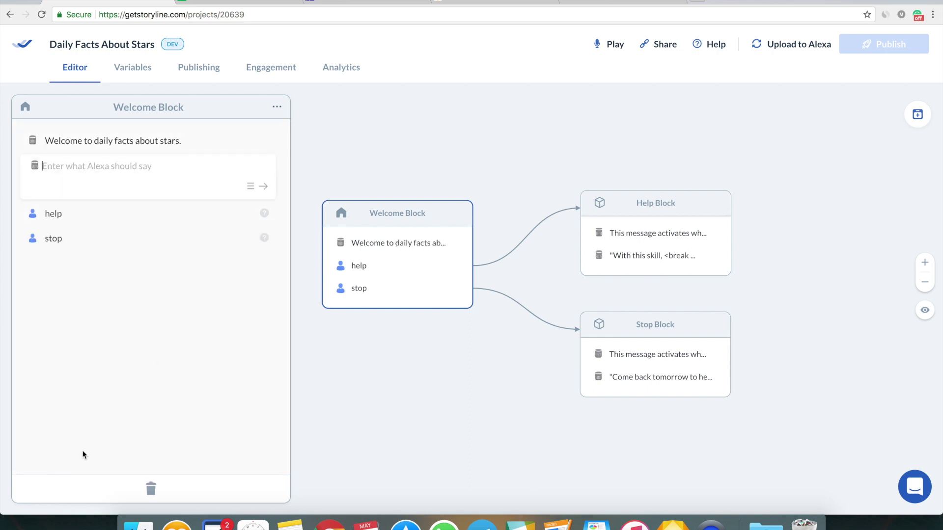
type("Are you ")
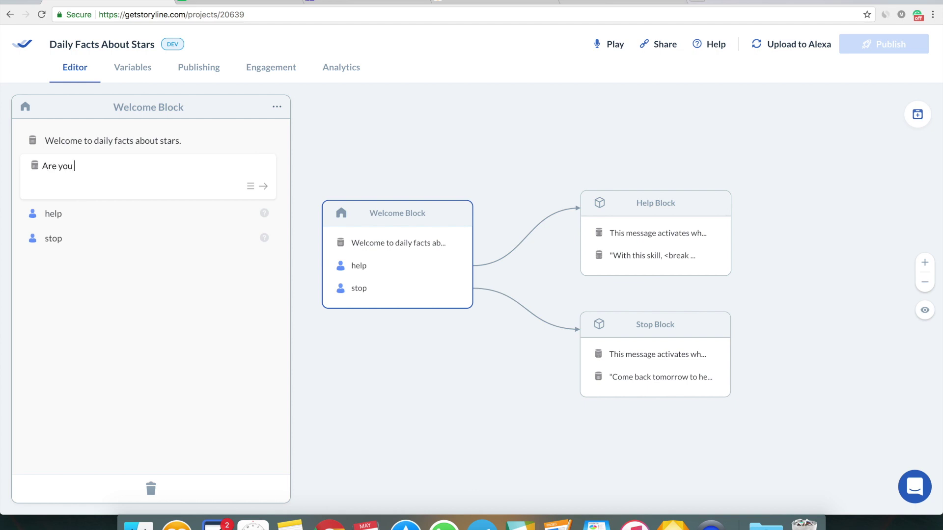
type("ready to hear a fact?")
key("Return")
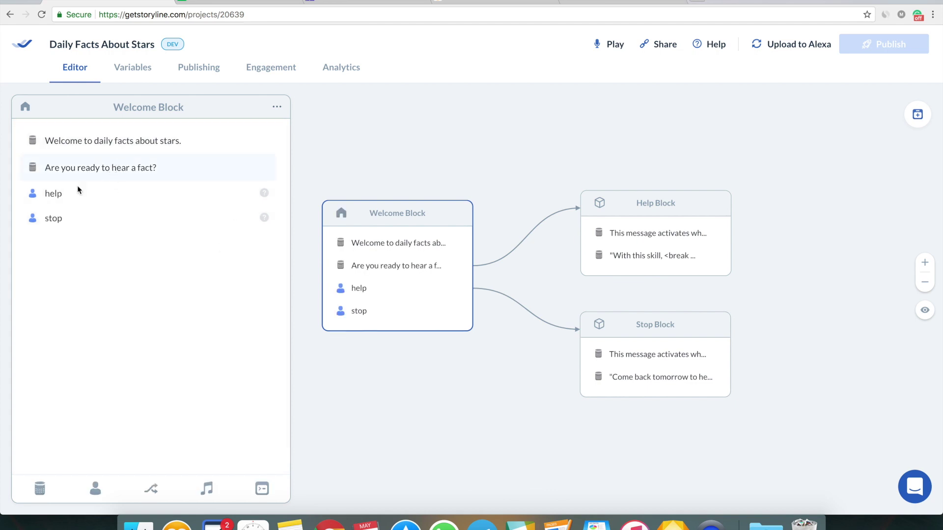
Step: Add two user replies, "yes" and "no", to the Welcome Block
left_click(96, 489)
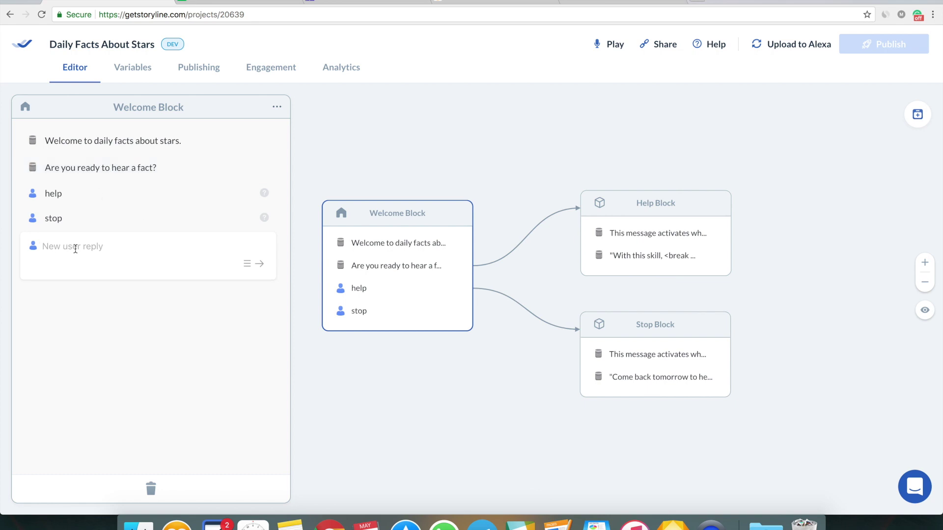
type("yes")
key("Return")
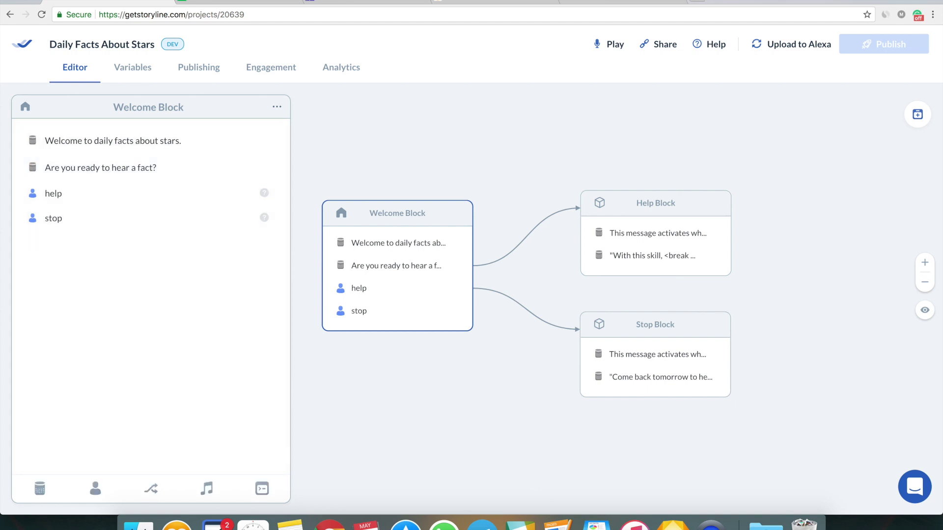
left_click(96, 487)
type("no")
key("Return")
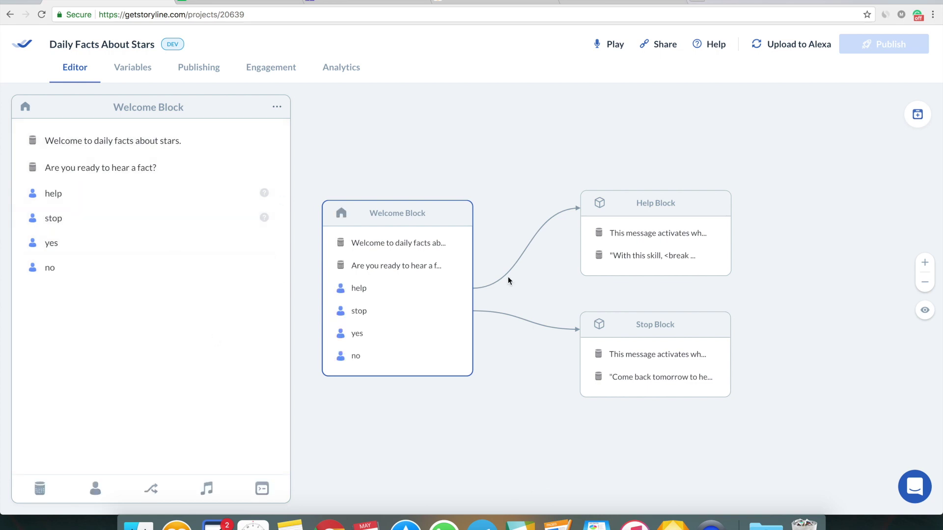
Step: Link the Welcome Block's "yes" reply to a newly created block
left_click(179, 247)
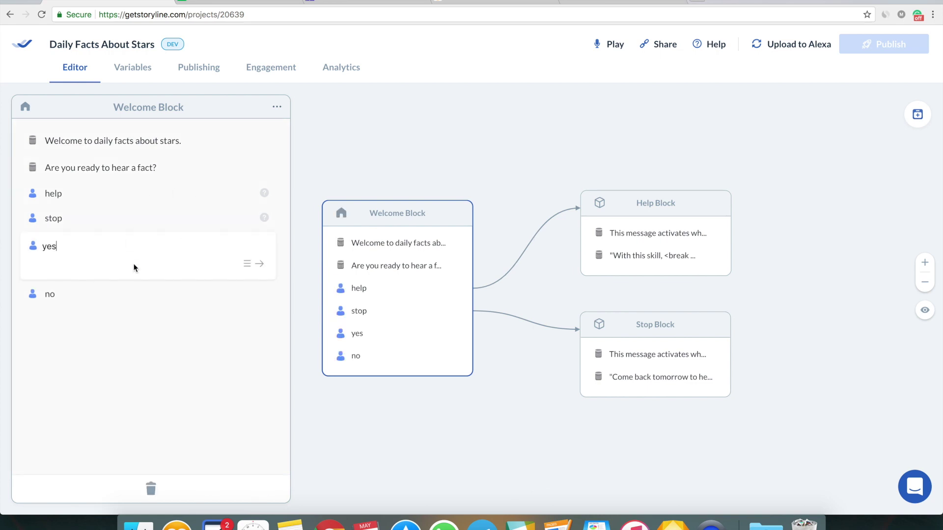
left_click(260, 264)
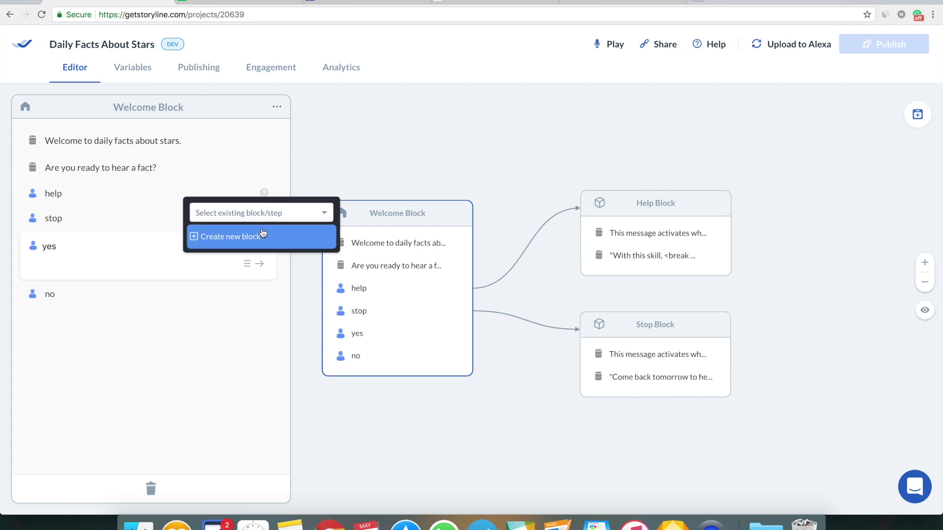
left_click(263, 235)
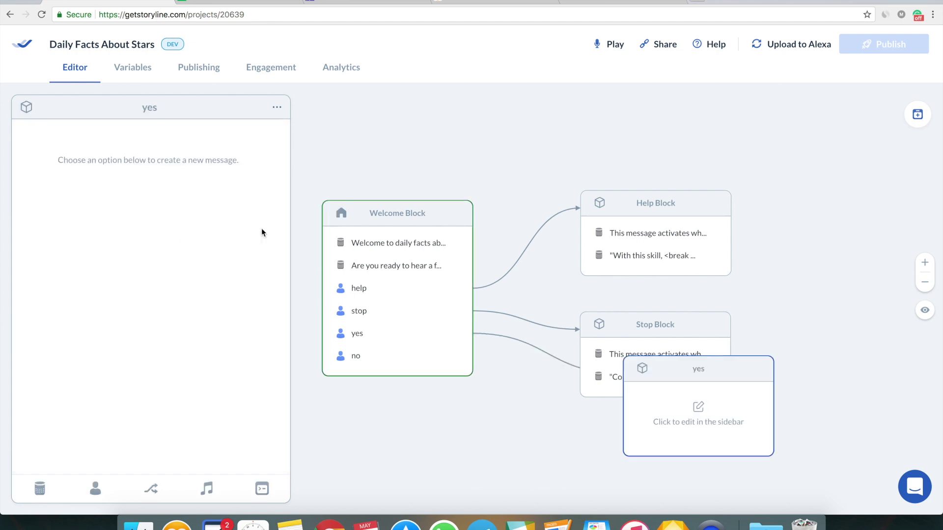
Step: Rearrange the canvas so the Stop Block sits directly under the Help Block, with the yes block clear below them
left_click_drag(500, 122, 471, 27)
left_click_drag(682, 309, 657, 413)
left_click_drag(375, 211, 355, 233)
left_click_drag(583, 244, 584, 210)
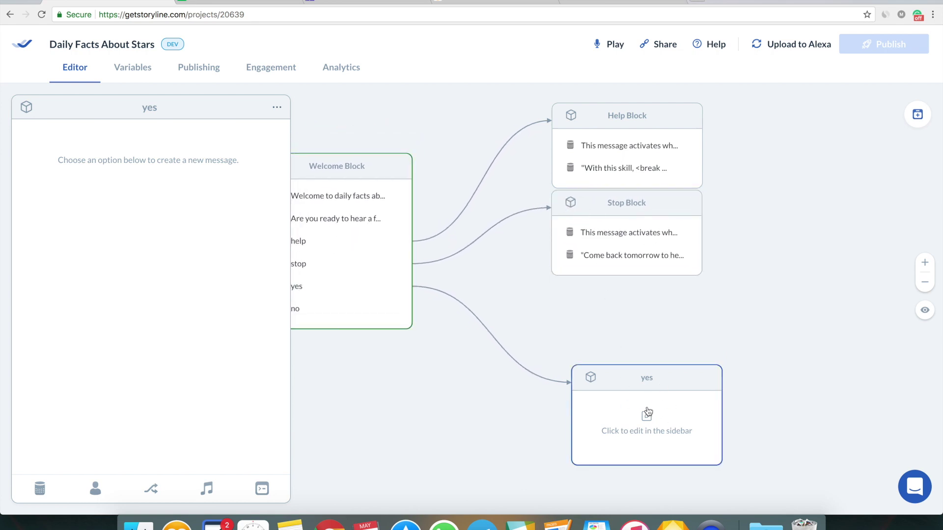
left_click_drag(608, 337, 656, 346)
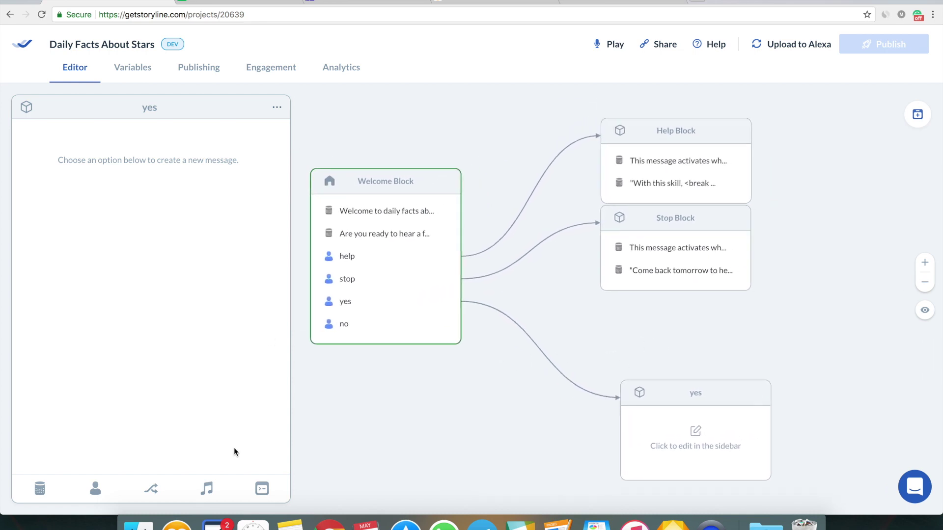
Step: Add an API request named "facts" to the yes block
left_click(260, 490)
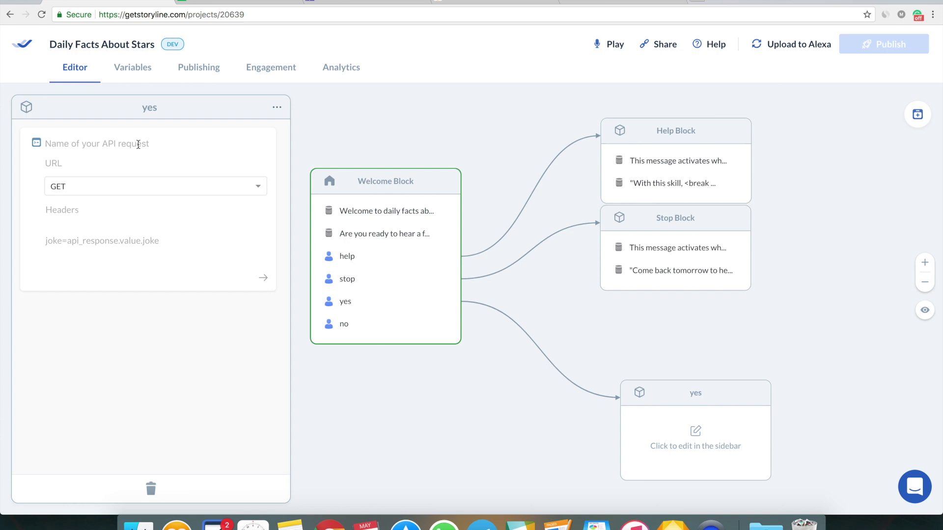
type("facts")
left_click(92, 163)
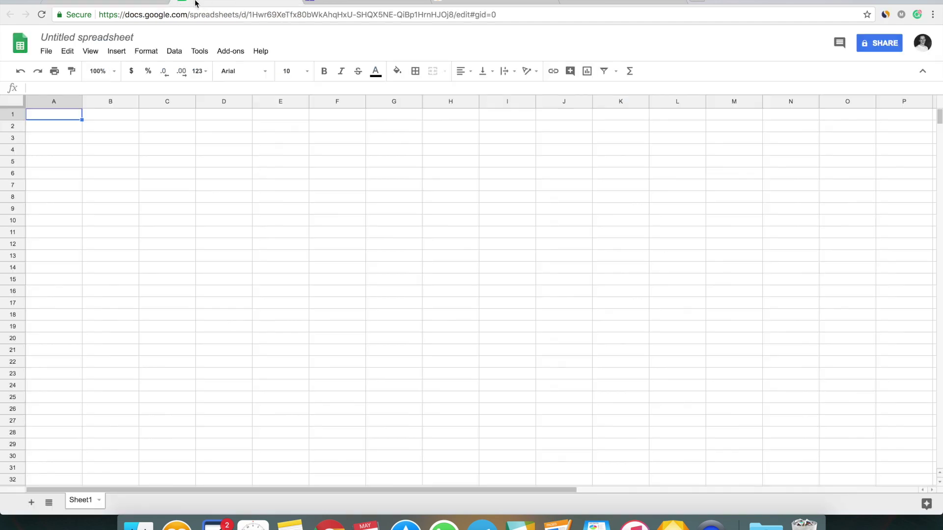
Step: Switch to the blank Google Sheets spreadsheet and rename it "stars facts"
left_click(196, 3)
left_click(102, 33)
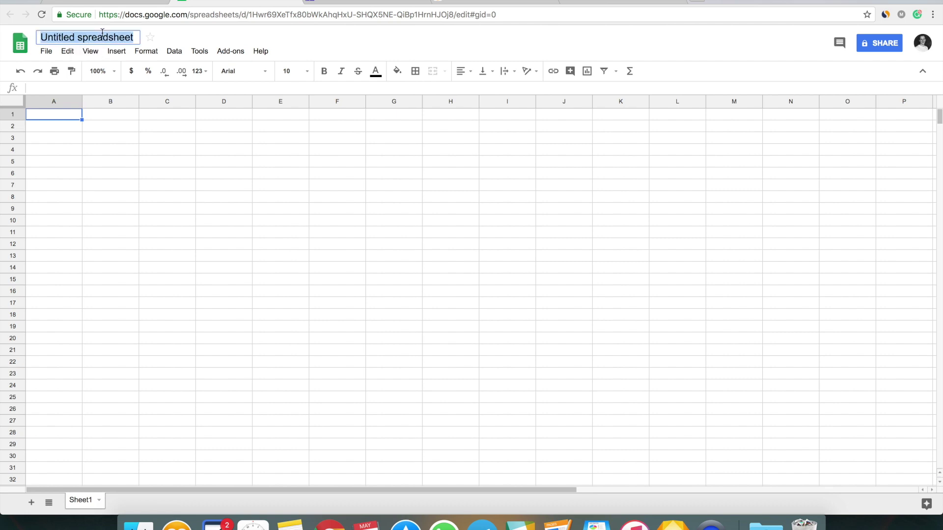
type("stars facts")
key("Return")
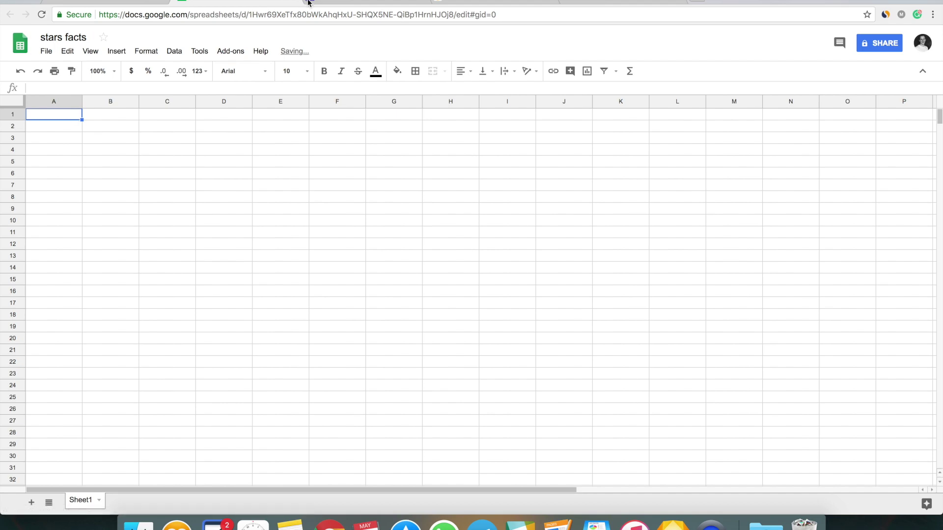
Step: Copy the first fact's heading from the Universe Today article into cell A1 as "The Sun is the closest star."
left_click(308, 3)
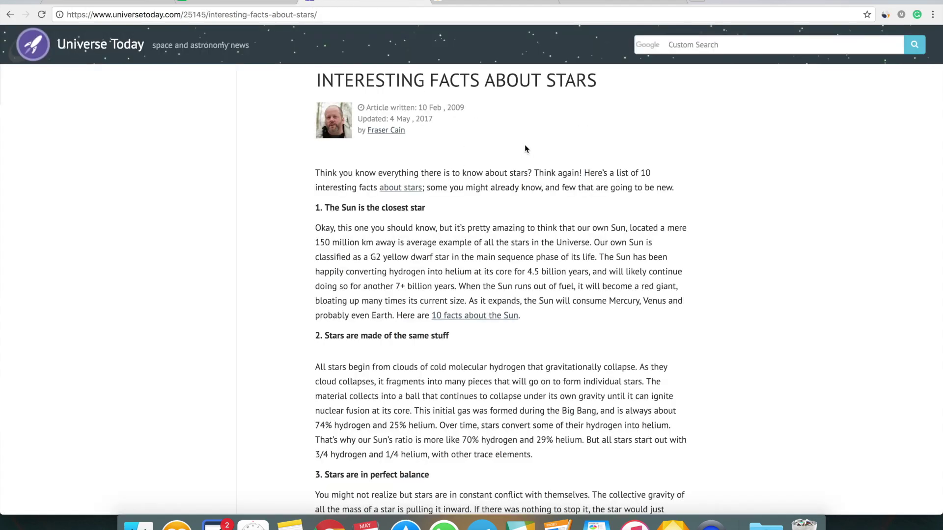
scroll(525, 144, "down", 3)
scroll(525, 144, "down", 2)
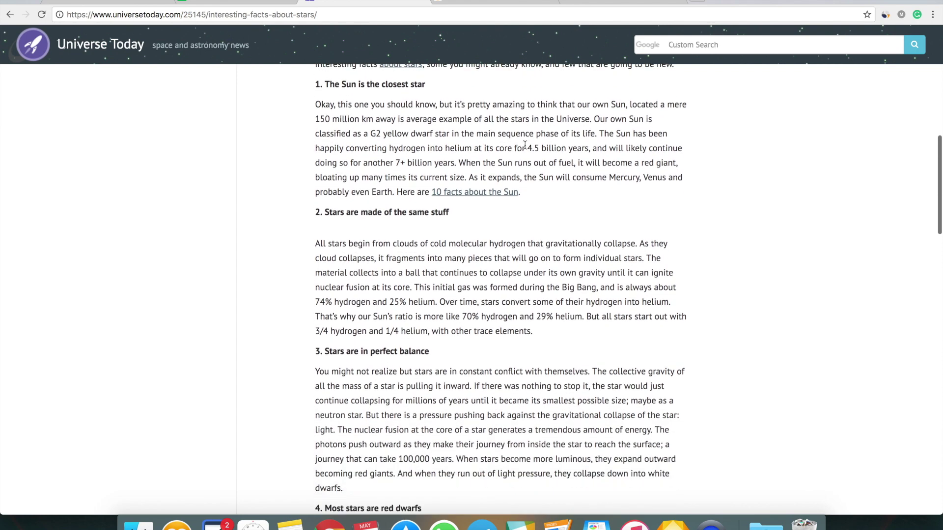
scroll(442, 127, "up", 1)
left_click_drag(325, 109, 530, 119)
key("super+c")
key("ctrl+shift+Tab")
key("Return")
key("super+v")
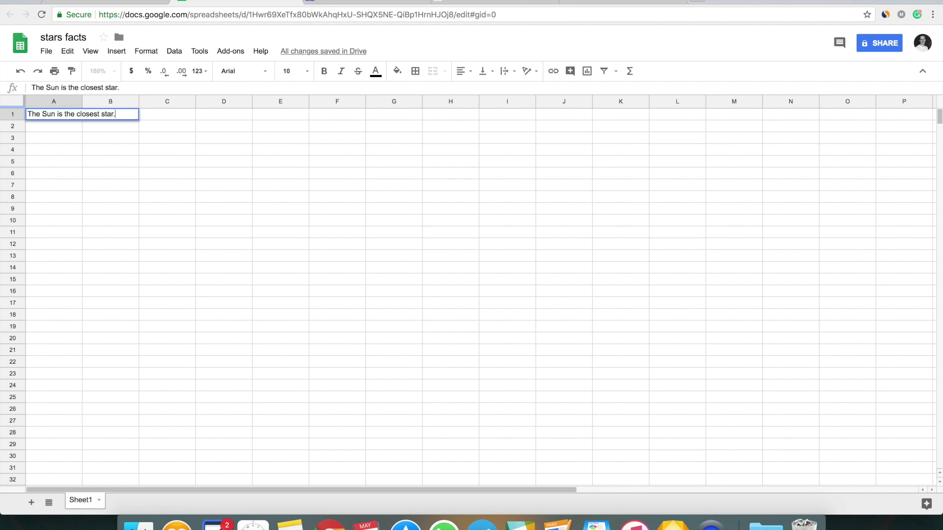
Step: Append the article's paragraph about the Sun to the heading text in cell A1
key("ctrl+Tab")
left_click_drag(316, 128, 391, 214)
key("super+c")
key("ctrl+shift+Tab")
key("super+v")
key("Return")
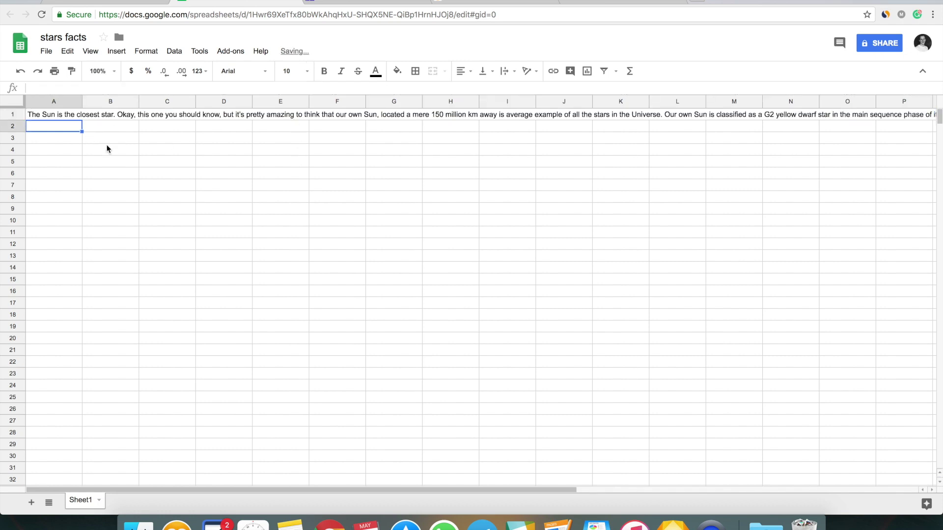
Step: Copy the break tag with the 3s time from the code example in Amazon's SSML reference
left_click(63, 116)
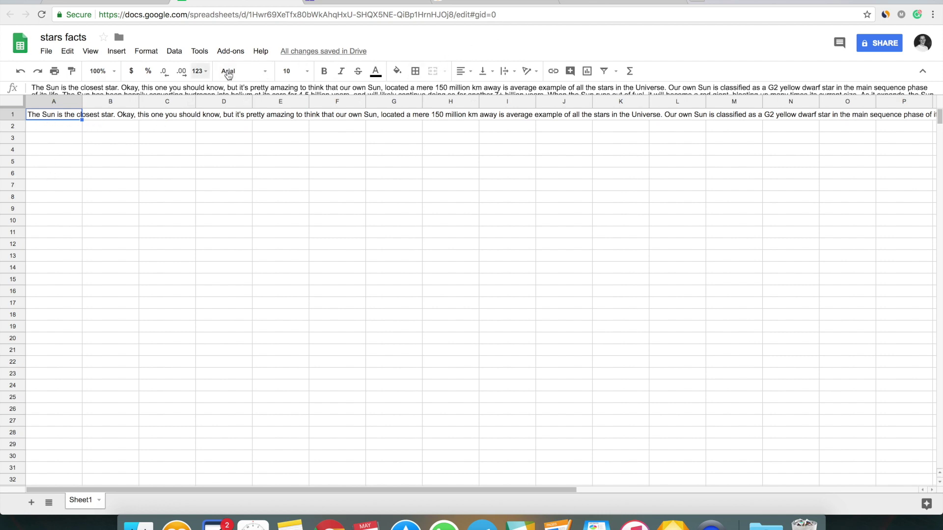
left_click(469, 4)
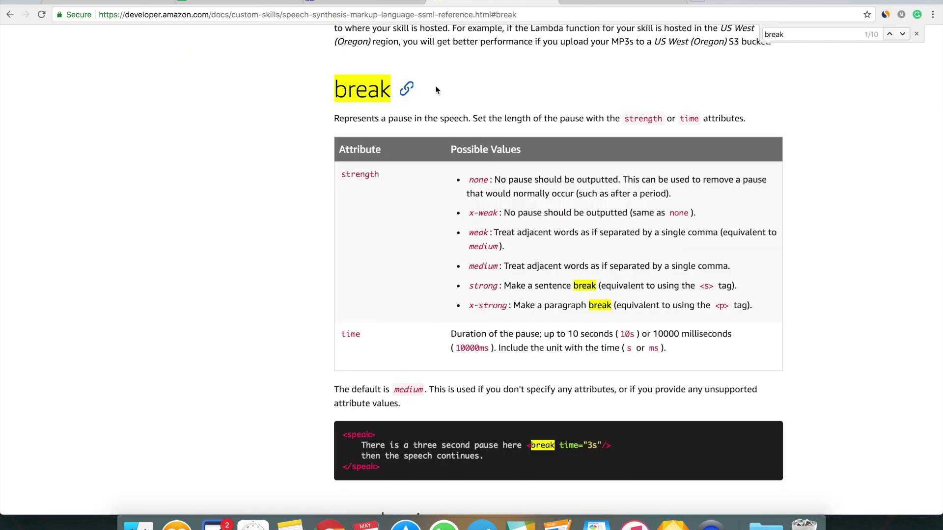
scroll(435, 85, "up", 1)
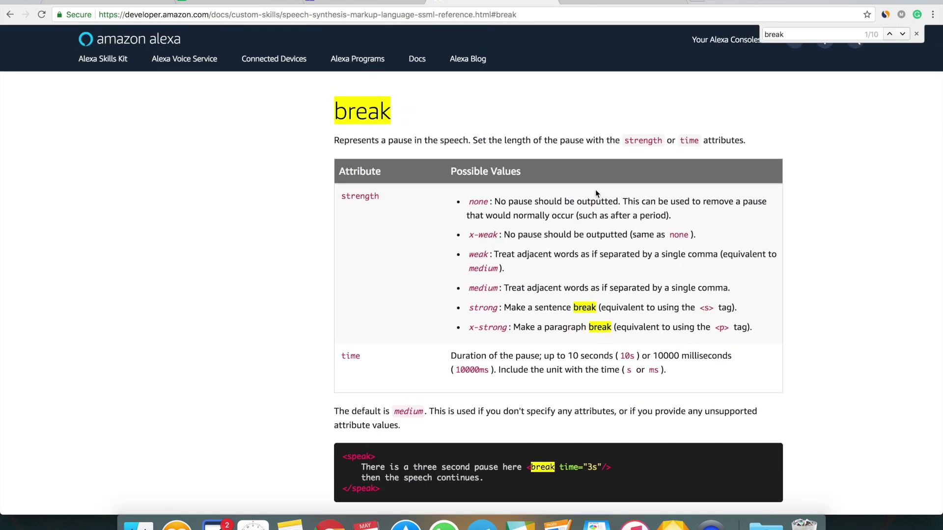
scroll(596, 193, "down", 3)
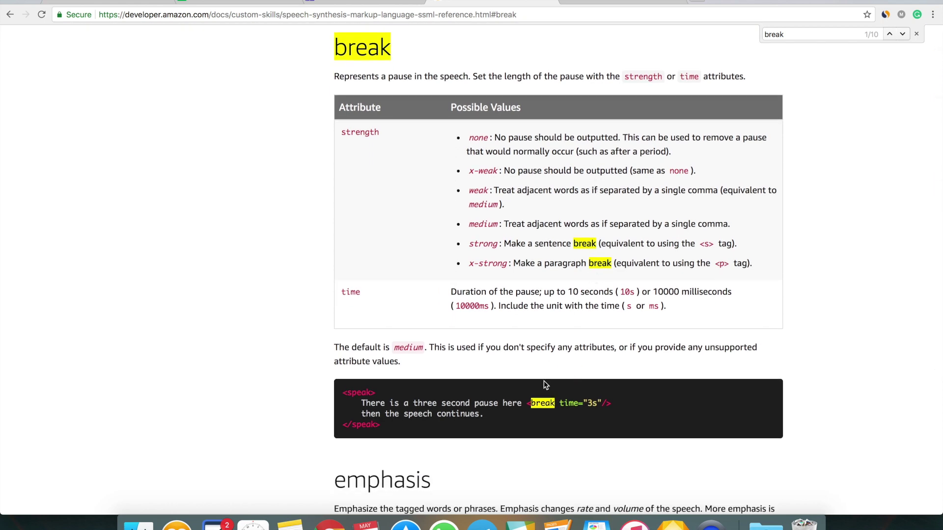
mouse_move(529, 401)
left_mouse_down()
mouse_move(604, 402)
mouse_move(513, 402)
mouse_move(527, 402)
left_mouse_up()
left_click(611, 402)
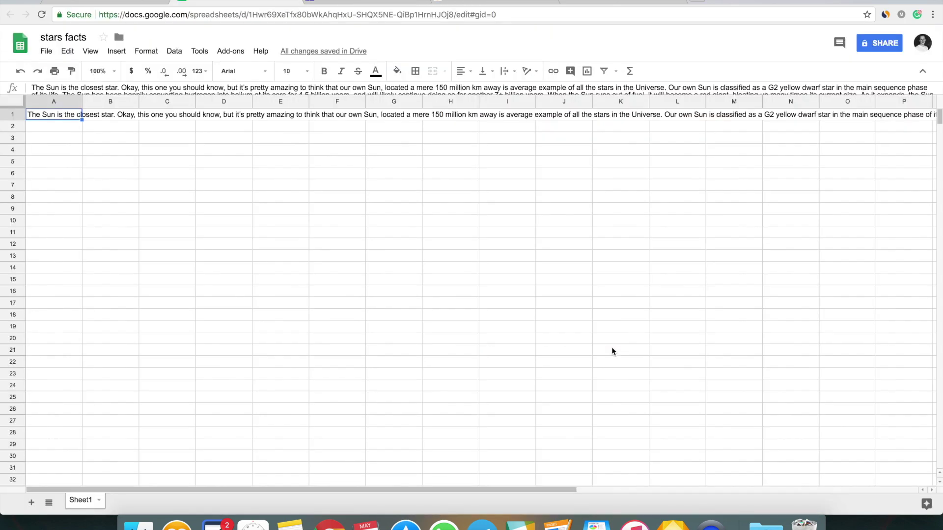
Step: Insert the copied break tag after the first sentence in cell A1 and set its time to 1.5s
key("Return")
left_click(117, 114)
key("ctrl+v")
key("Left")
key("Left")
key("Left")
key("Left")
key("Left")
left_click_drag(166, 114, 163, 115)
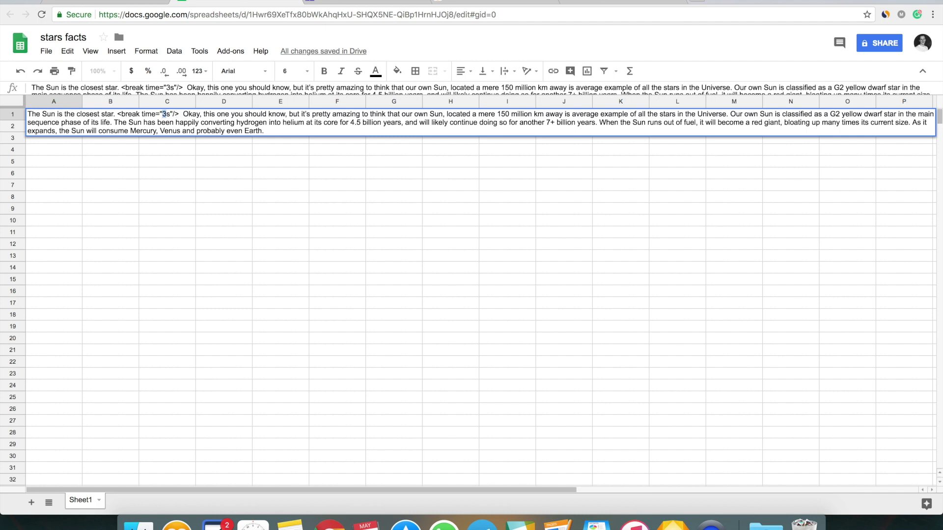
type("1.5")
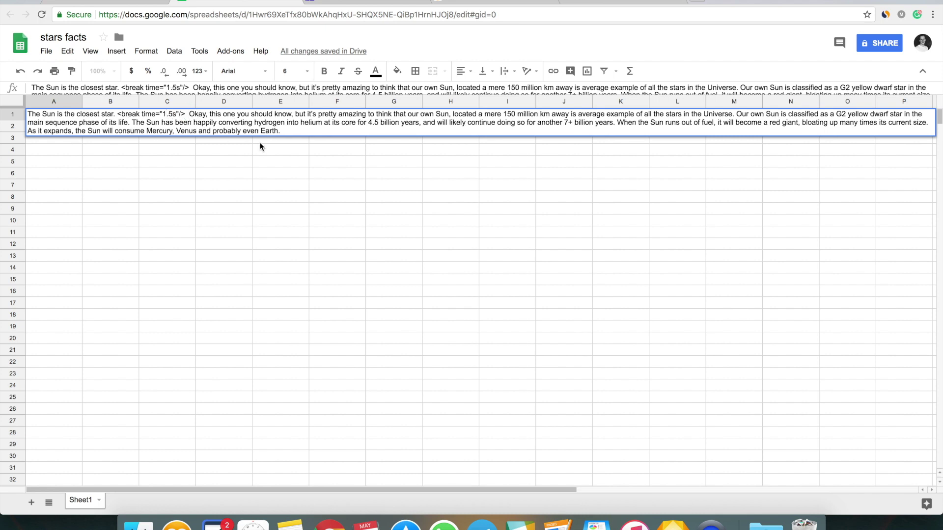
key("Return")
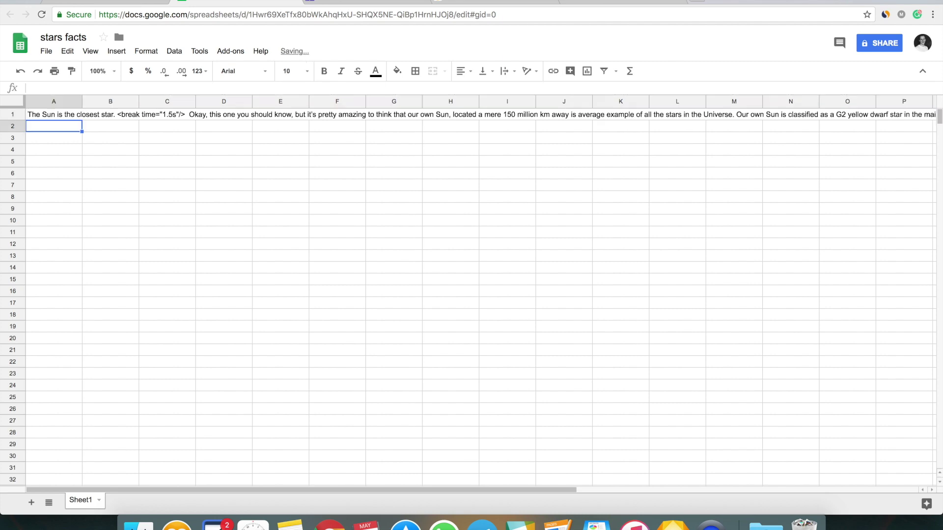
Step: Copy the second fact's heading from the Universe Today article into cell A2 as "Stars are made of the same stuff."
key("ctrl+Tab")
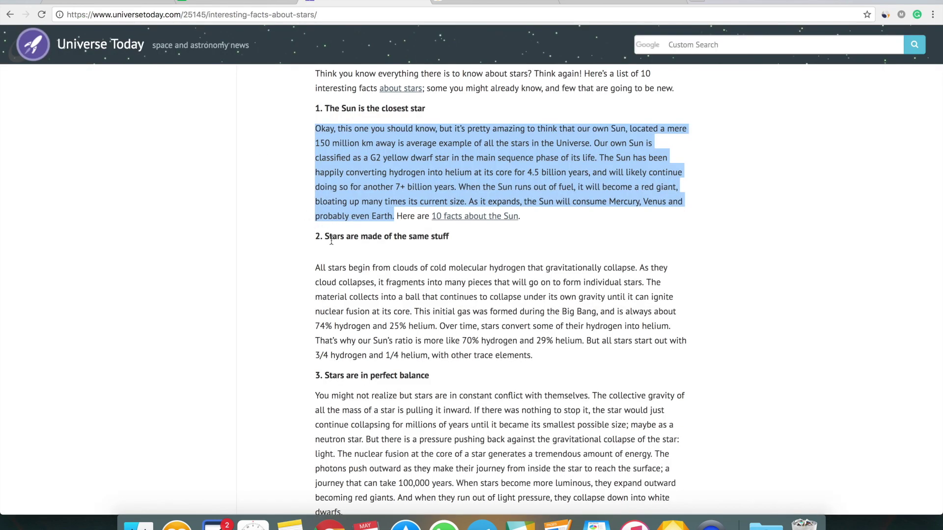
left_click_drag(324, 236, 437, 247)
key("super+c")
key("ctrl+shift+Tab")
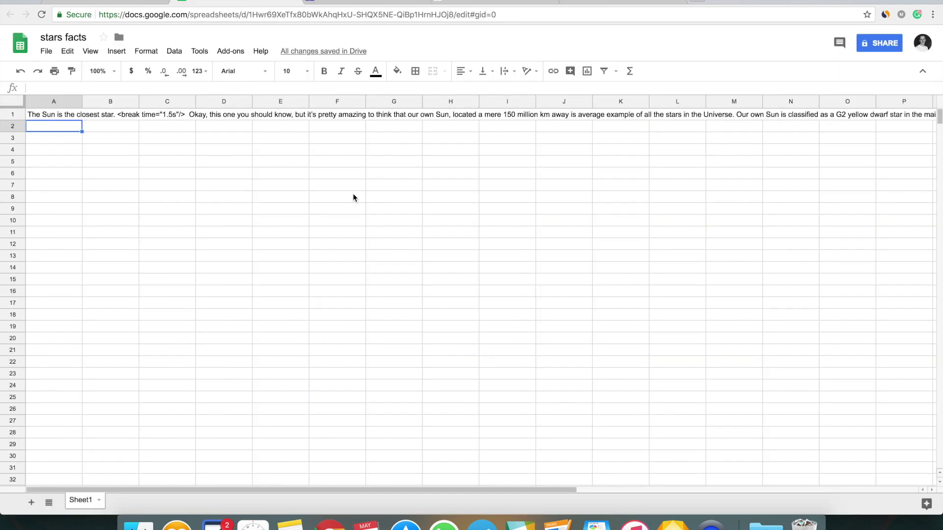
key("super+v")
Step: Append the article's paragraph about all stars beginning from clouds of cold molecular hydrogen to the heading in cell A2
key("ctrl+Tab")
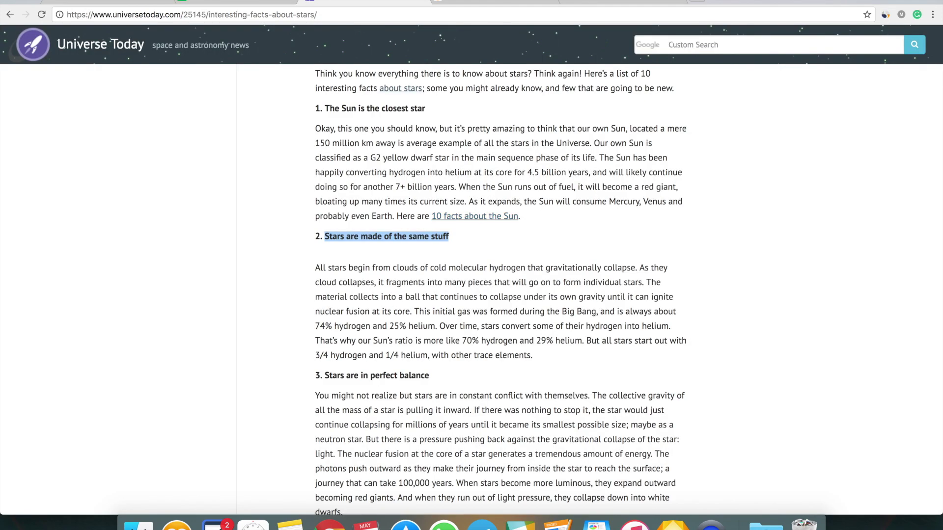
left_click(314, 274)
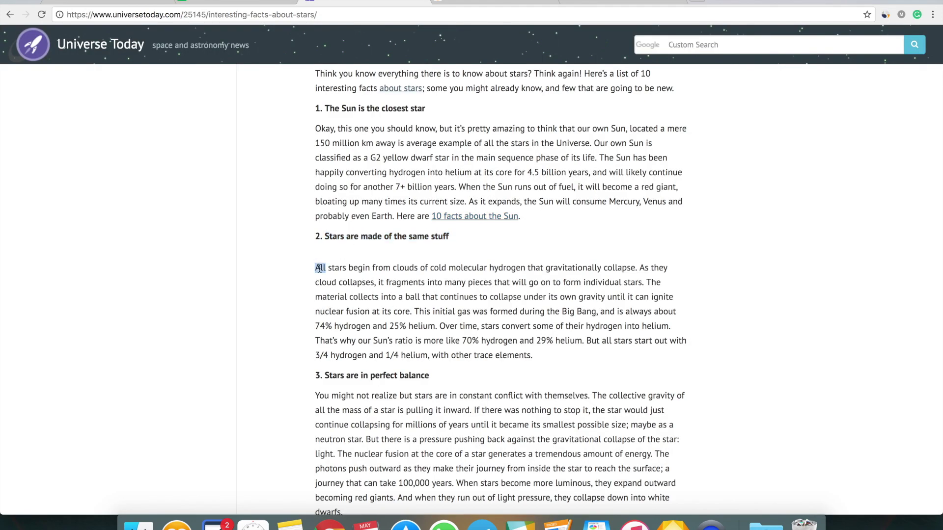
triple_click(317, 268)
key("super+c")
key("ctrl+shift+Tab")
key("super+v")
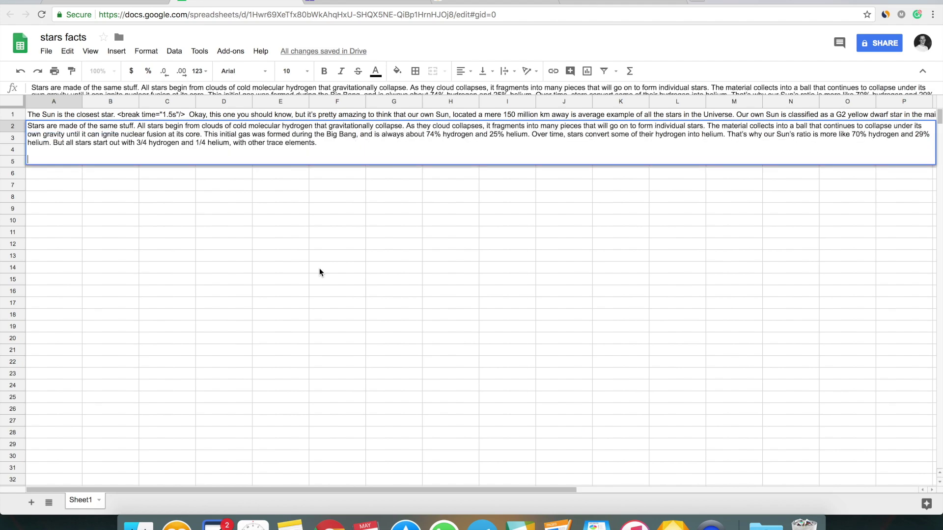
key("Return")
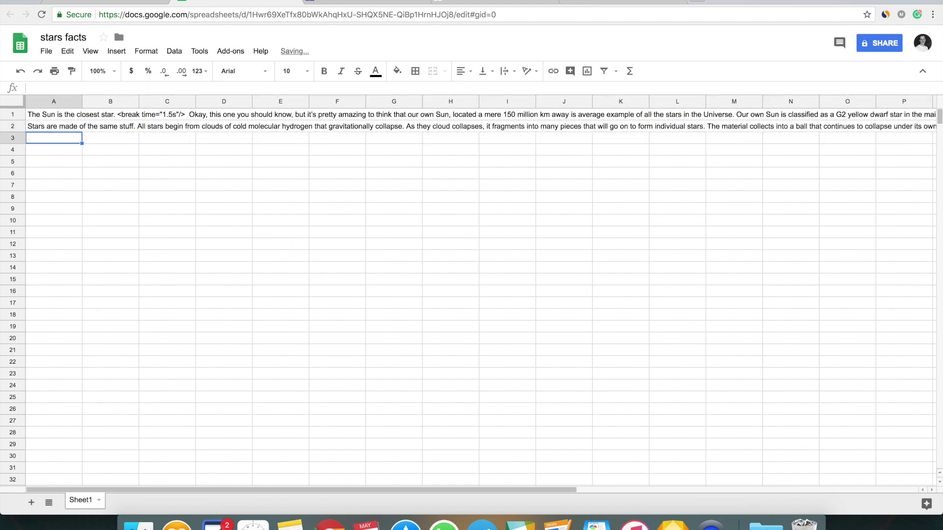
Step: Copy the SSML break tag from Amazon's reference into cell A2 after the first sentence, with its time set to 1.5s
key("ctrl+Tab")
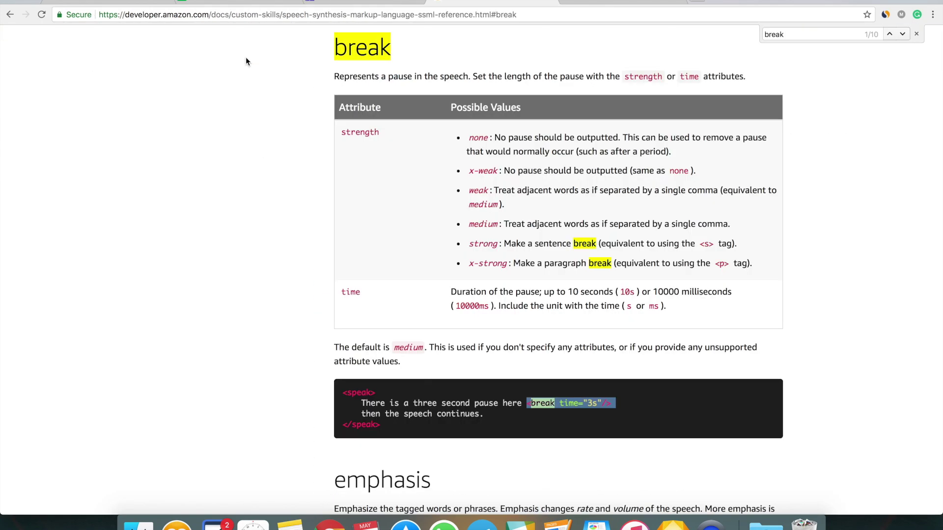
key("ctrl+shift+Tab")
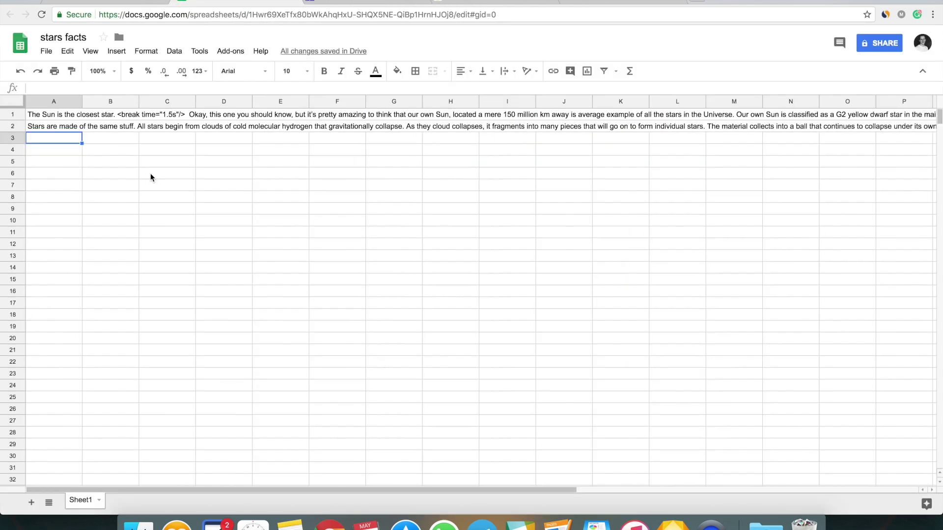
double_click(64, 129)
left_click(138, 127)
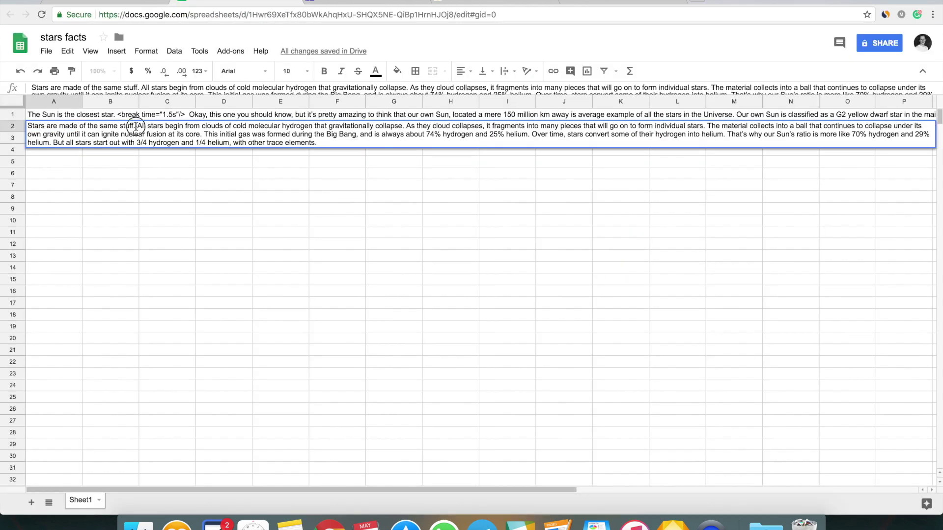
key("super+v")
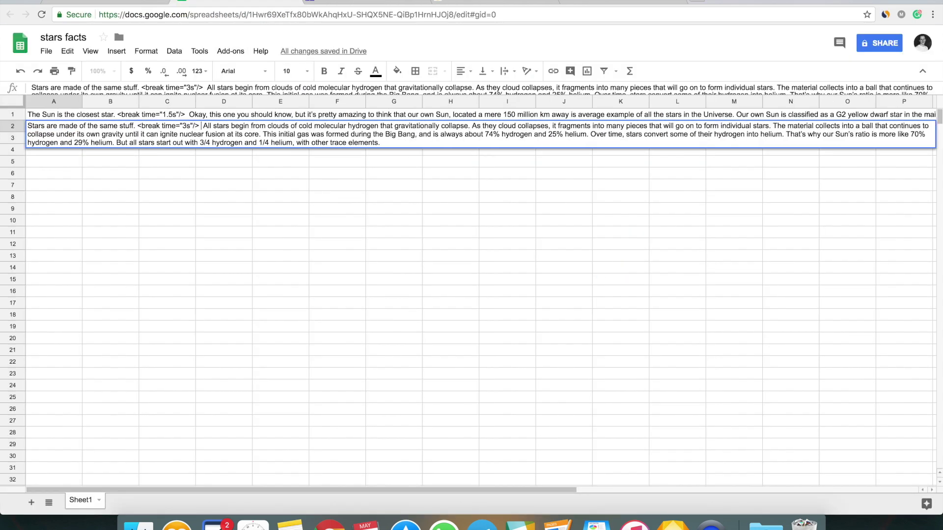
left_click_drag(187, 125, 183, 125)
type("1.5")
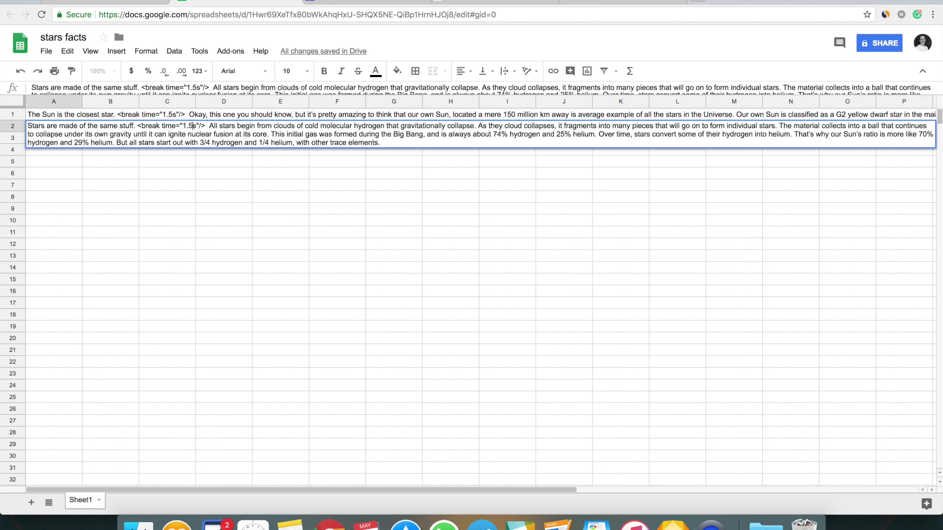
key("Return")
Step: Copy the third fact's heading from the Universe Today article into cell A3 as "Stars are in perfect balance."
key("ctrl+Tab")
scroll(349, 241, "down", 3)
left_click_drag(324, 224, 433, 228)
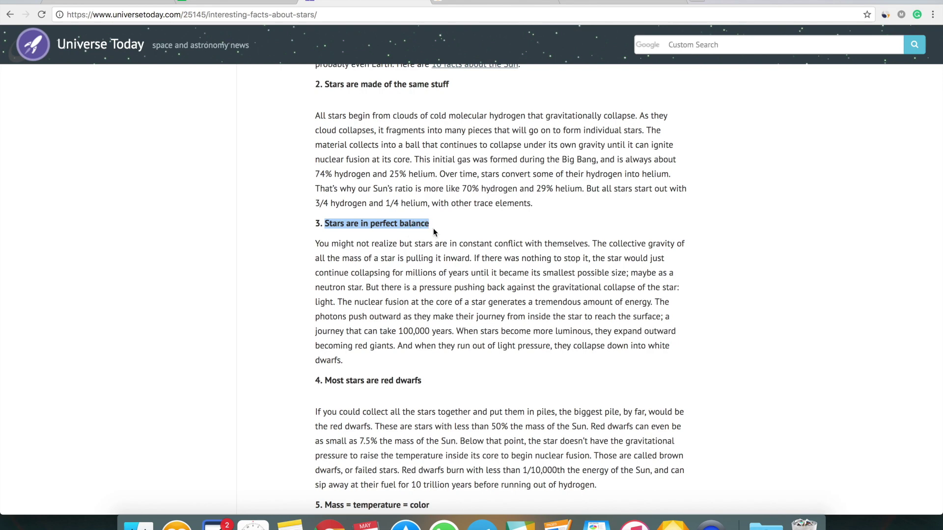
key("ctrl+shift+Tab")
key("Return")
key("super+v")
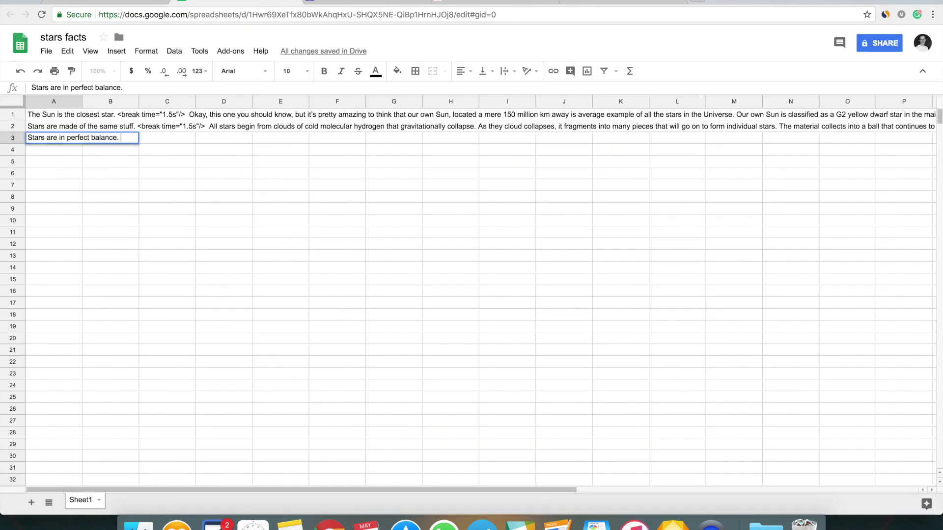
Step: Append the article's paragraph about stars being in constant conflict with themselves to the heading in cell A3
key("ctrl+Tab")
left_click_drag(316, 243, 364, 354)
key("super+c")
key("ctrl+shift+Tab")
type(".")
key("super+v")
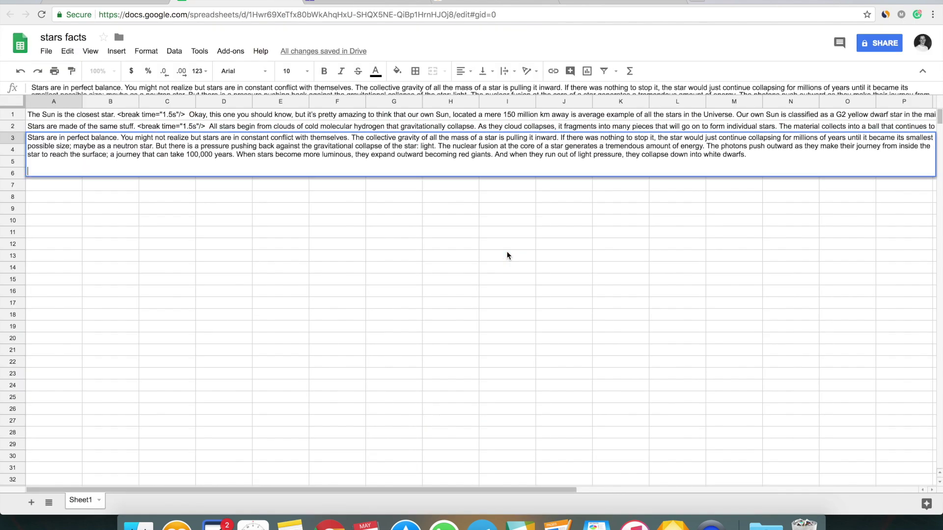
key("BackSpace")
key("Return")
Step: Copy the 1.5s break tag from cell A2 and insert it after the first sentence in cell A3
left_click(125, 127)
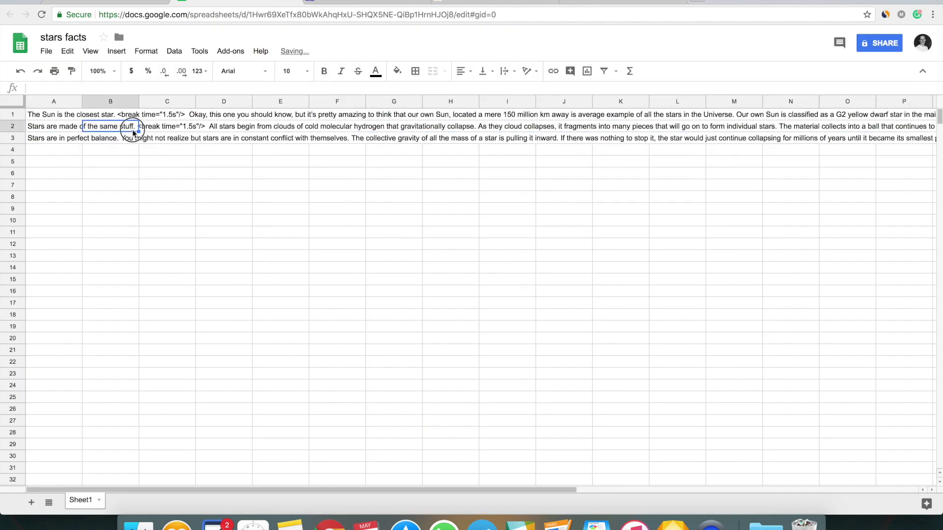
left_click(77, 129)
double_click(77, 129)
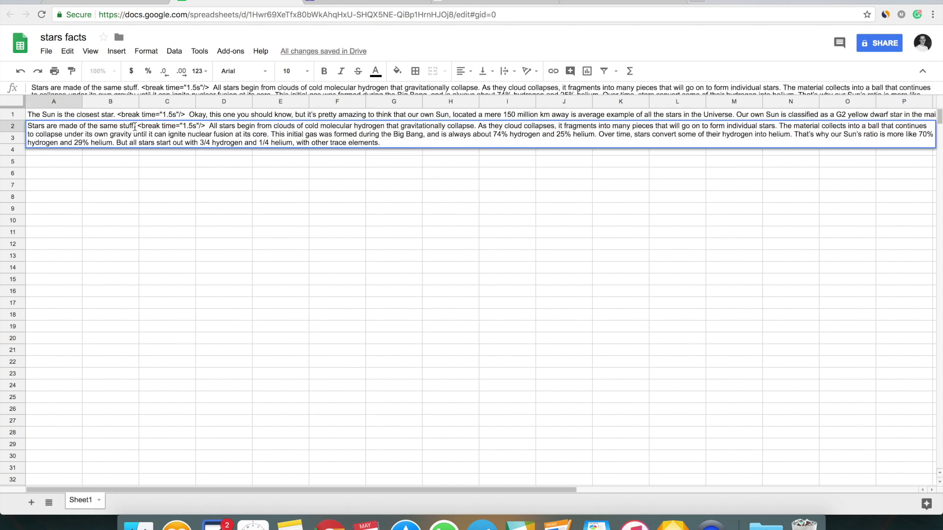
left_click_drag(137, 127, 205, 127)
left_click(201, 205)
double_click(48, 140)
left_click(122, 138)
key("ctrl+v")
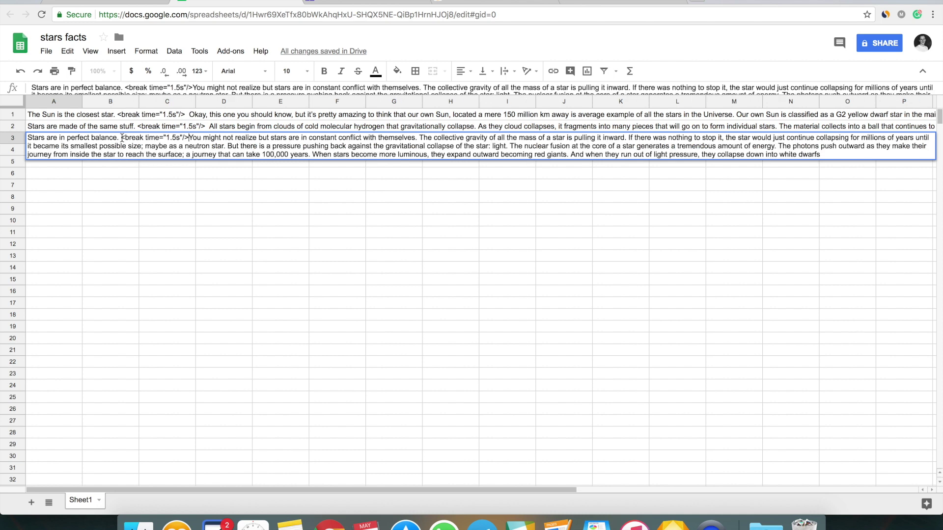
key("Return")
left_click(65, 118)
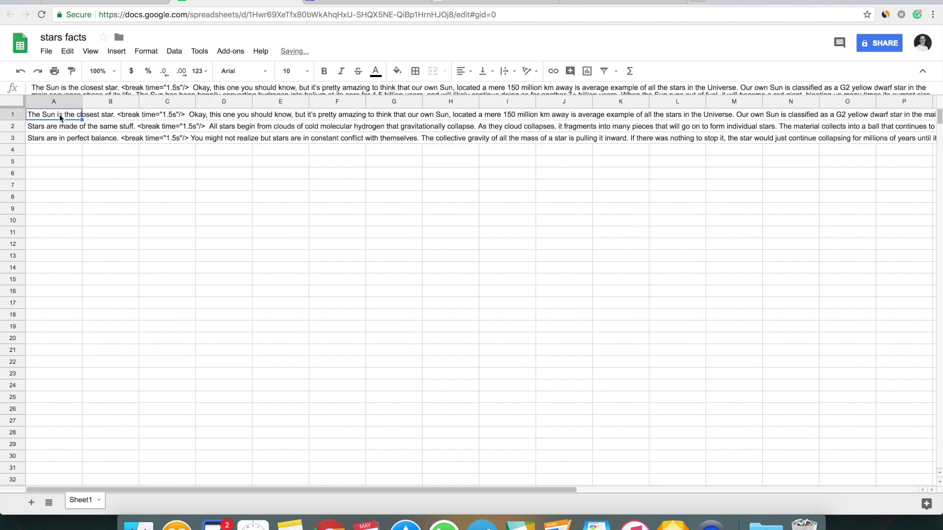
left_click(63, 142, "shift")
left_click(75, 157)
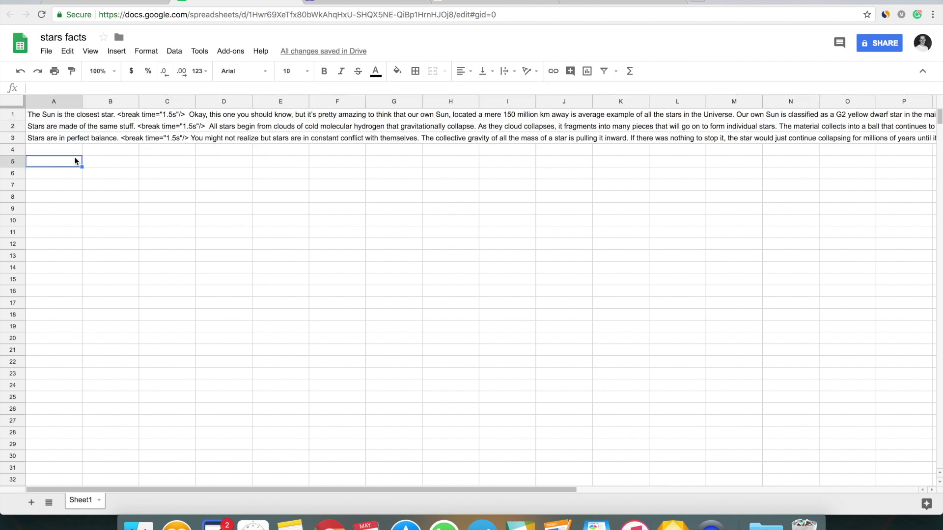
left_click(72, 116)
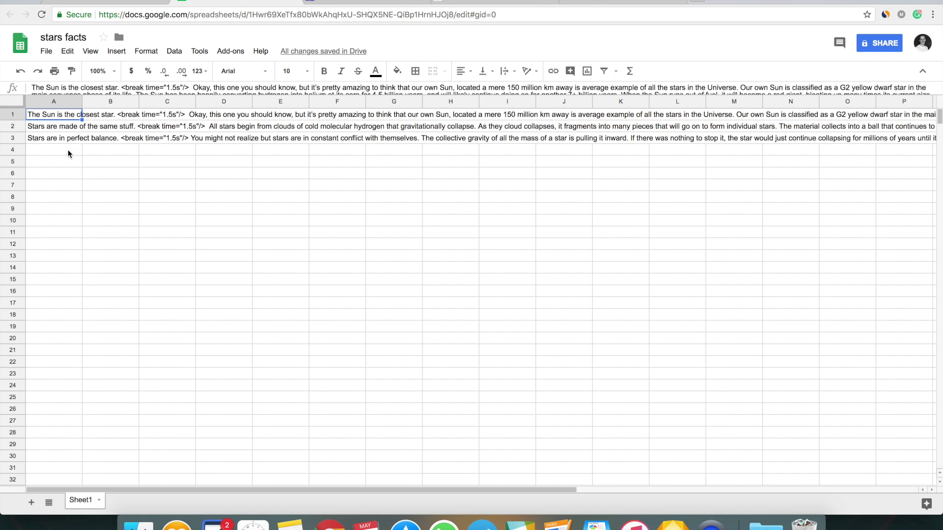
left_click(99, 164)
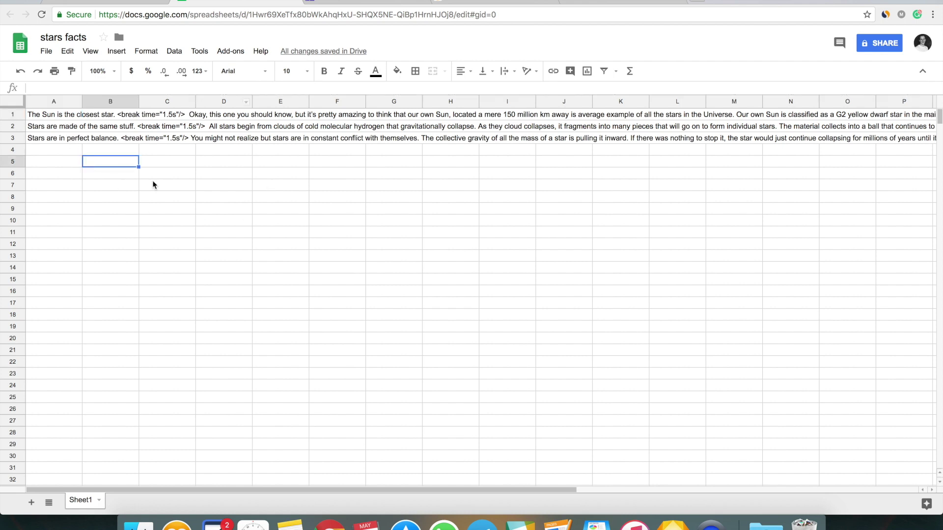
Step: Publish the entire stars facts spreadsheet to the web as a web page and close the publishing dialog
left_click(47, 52)
key("Right")
key("Right")
key("Left")
key("Left")
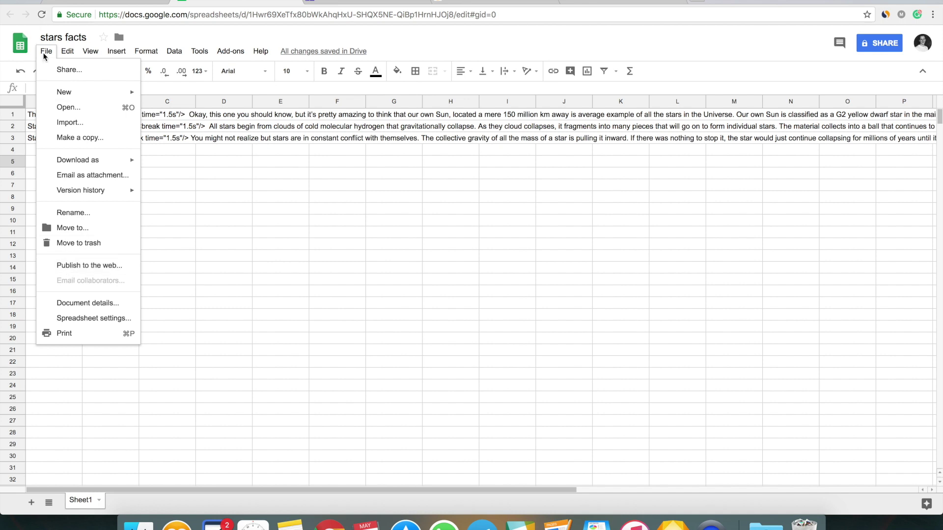
left_click(63, 266)
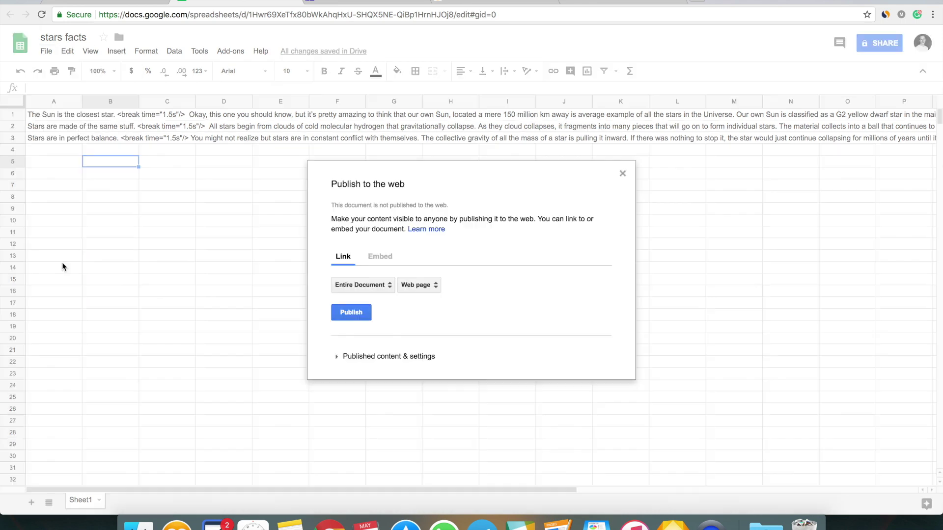
left_click(353, 313)
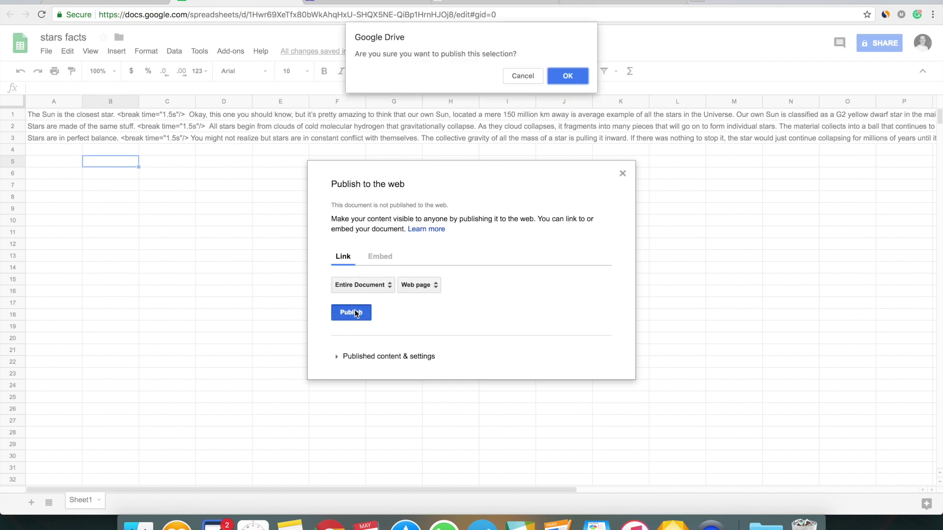
left_click(566, 77)
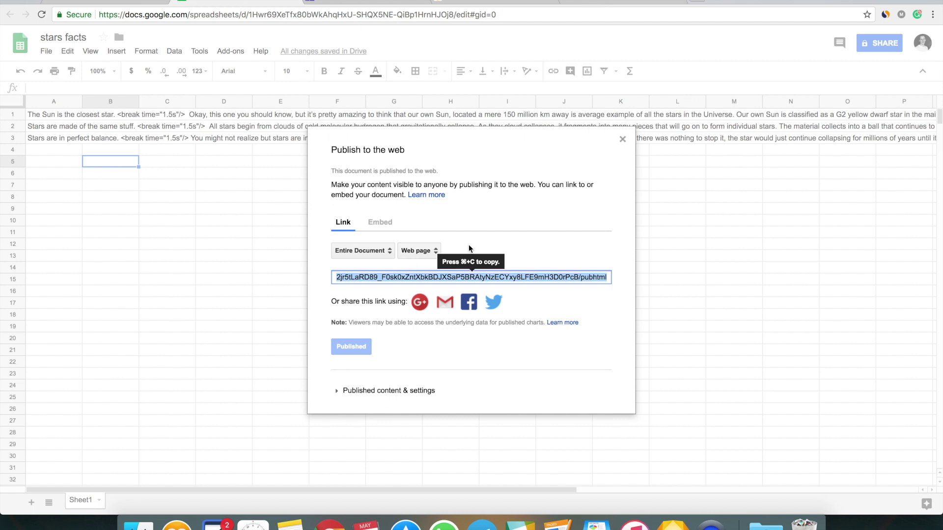
left_click(622, 140)
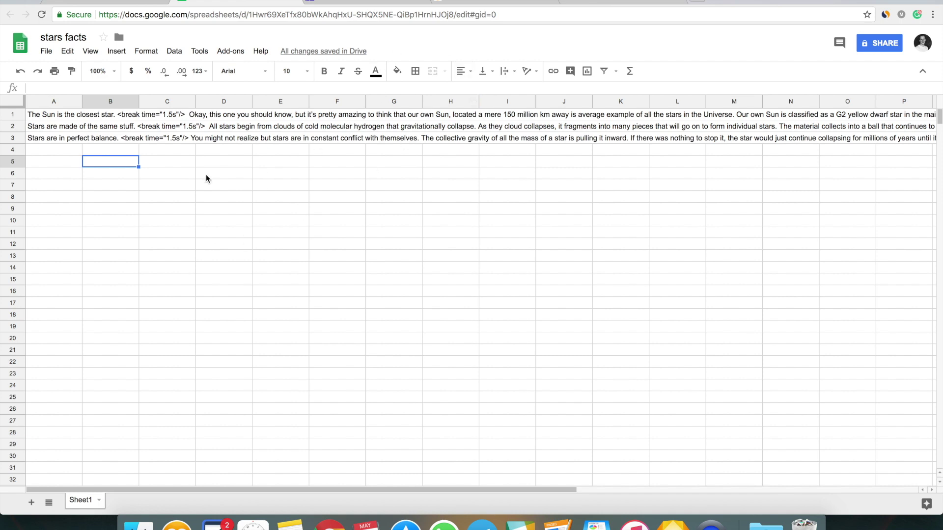
key("Left")
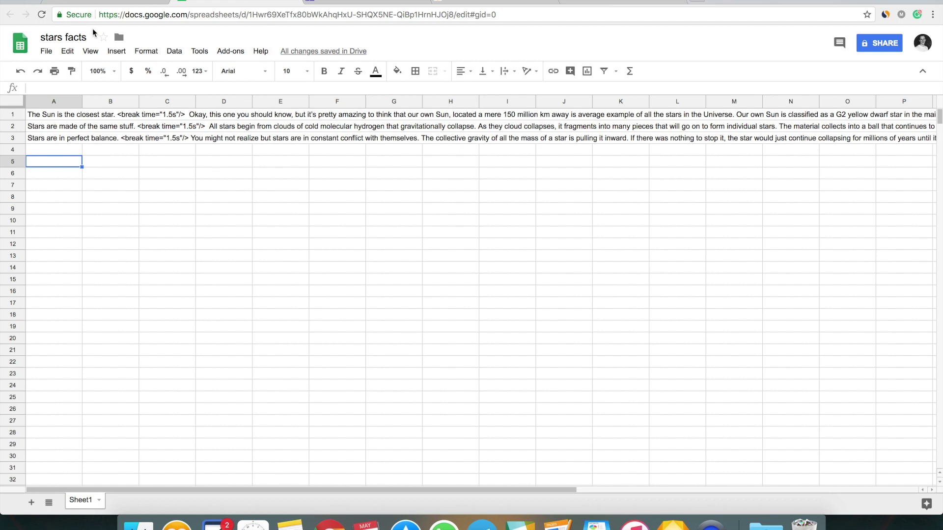
left_click(109, 3)
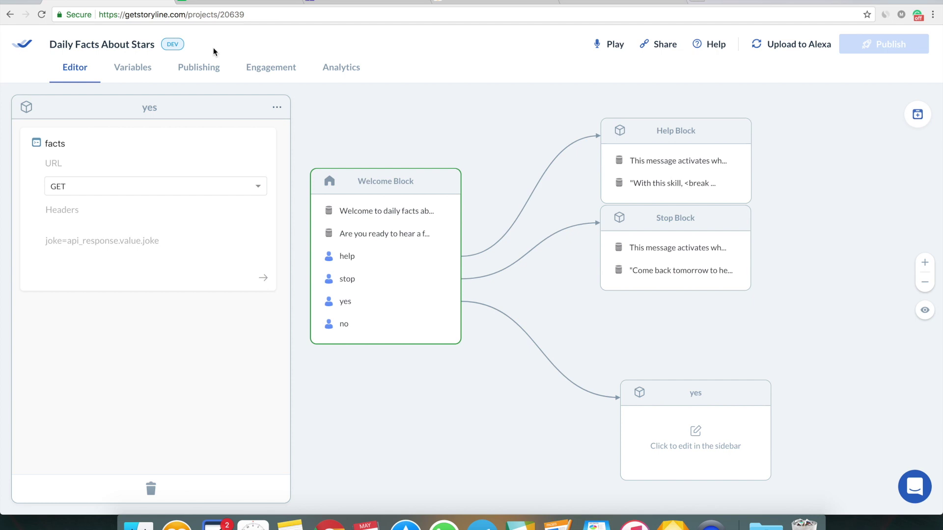
left_click(250, 4)
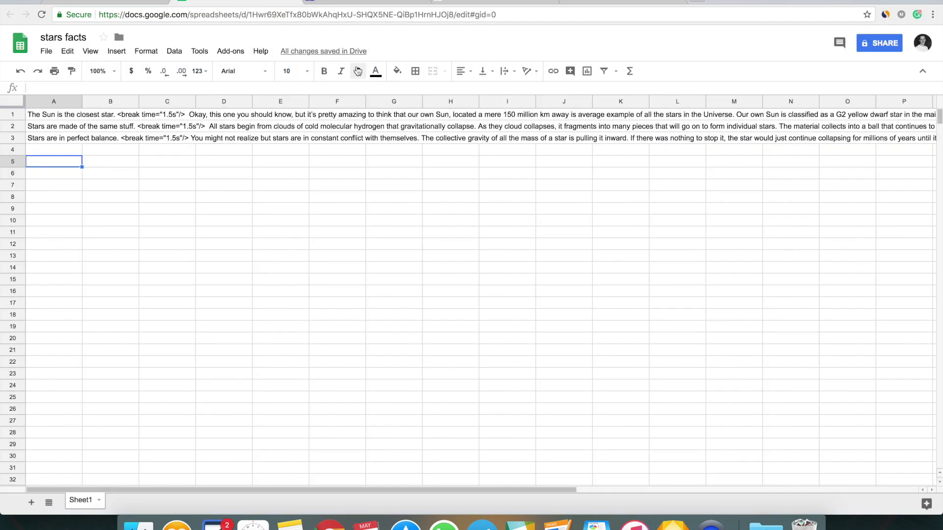
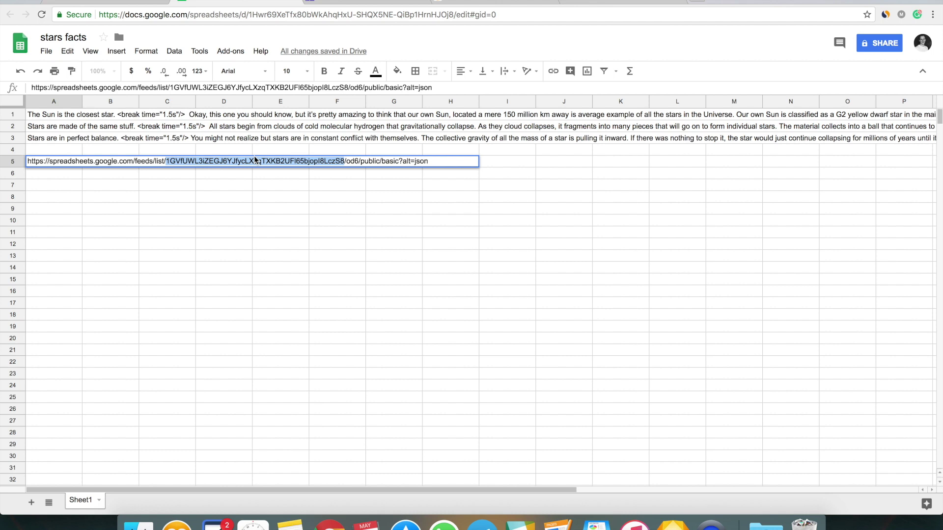
key("BackSpace")
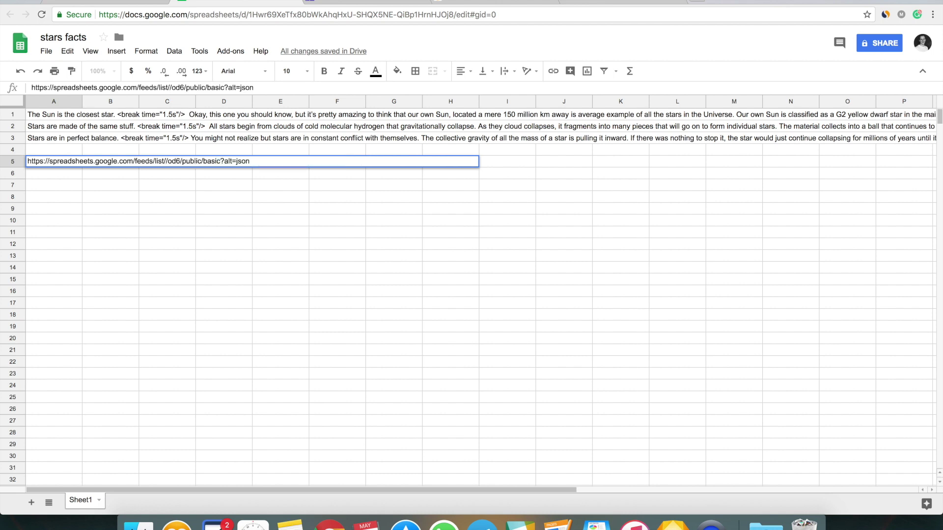
key("Return")
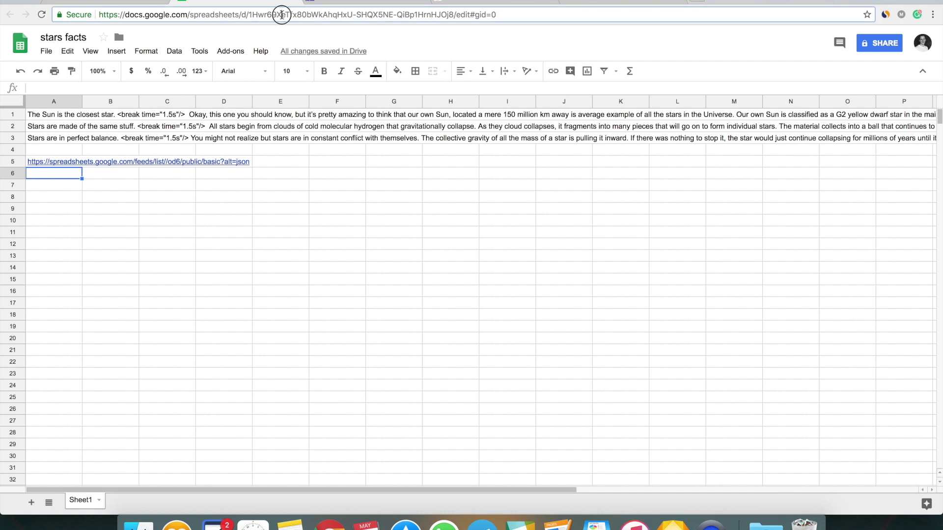
Step: Copy the stars facts spreadsheet's ID from its web address and insert it between list/ and /od6 in the A5 feed URL
double_click(282, 15)
left_click_drag(282, 15, 431, 18)
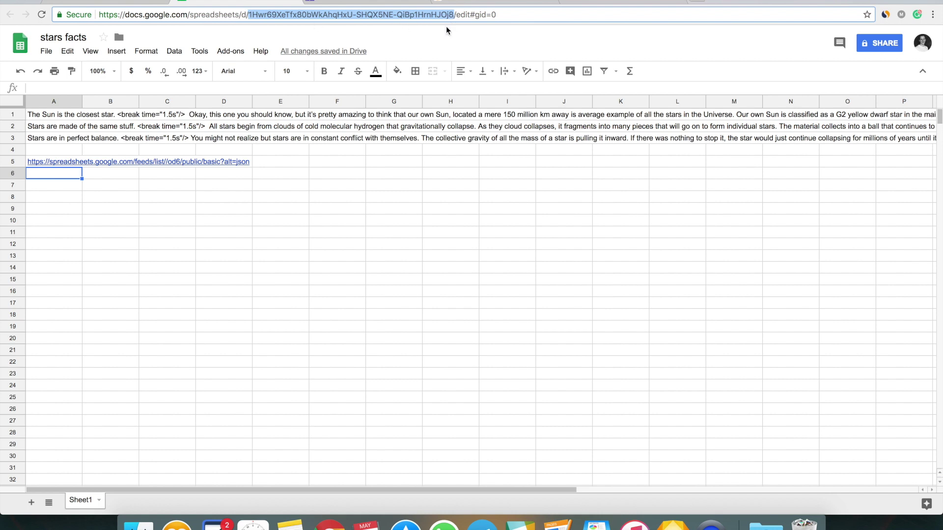
right_click(405, 18)
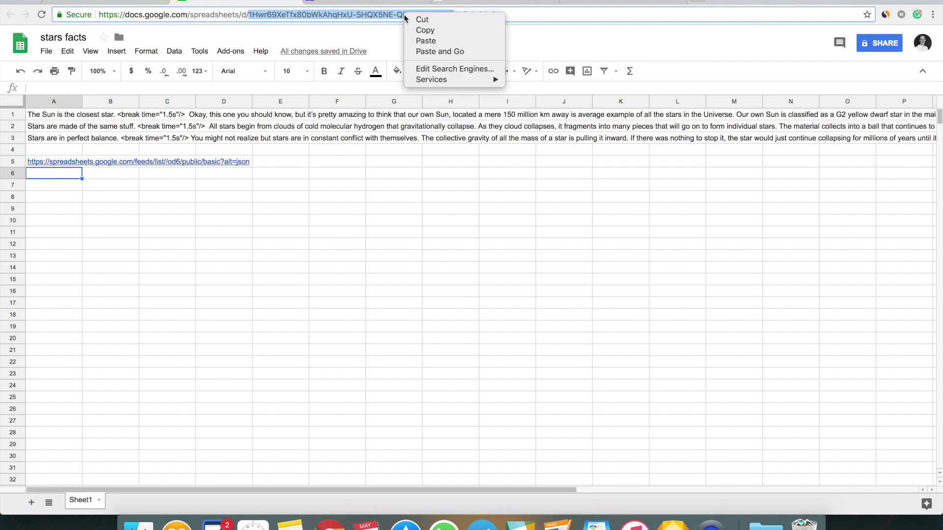
left_click(425, 30)
left_click(68, 164)
double_click(67, 164)
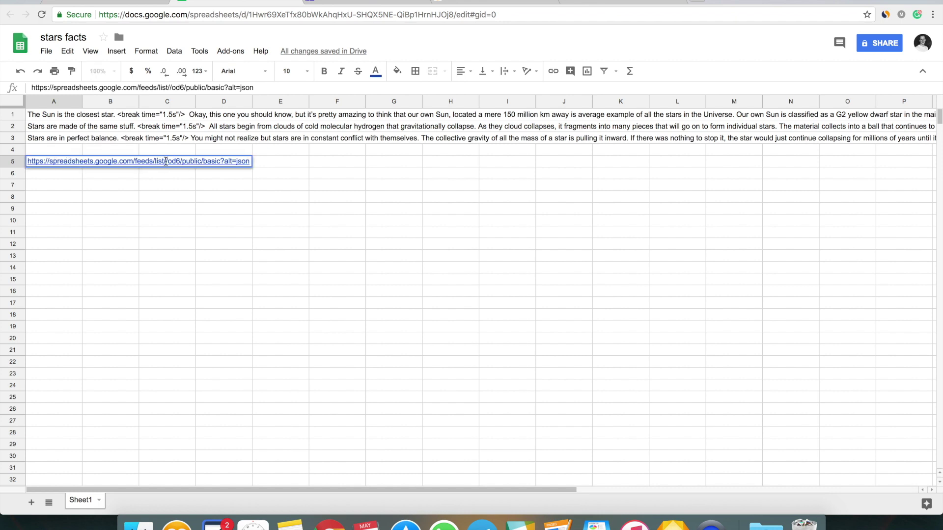
key("super+v")
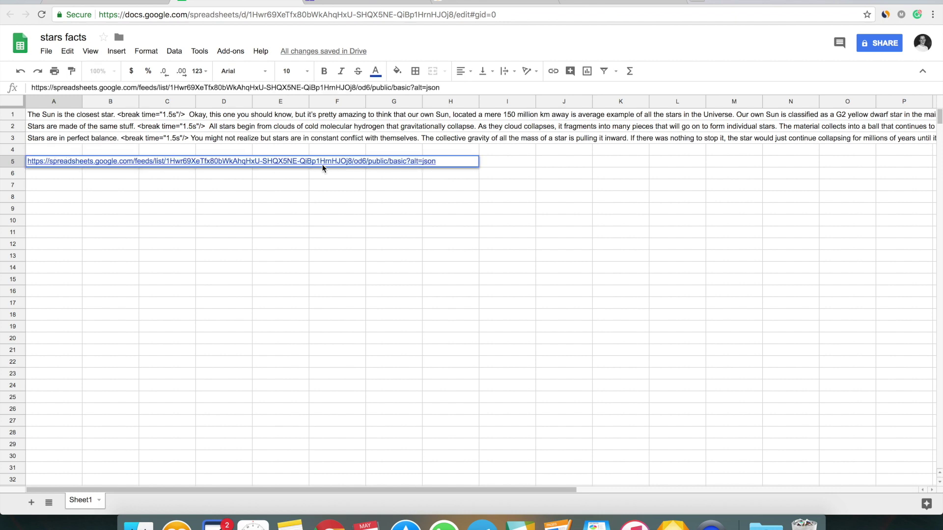
key("Return")
Step: Copy the completed feed URL from cell A5 and open it in a new browser tab
left_click(80, 161)
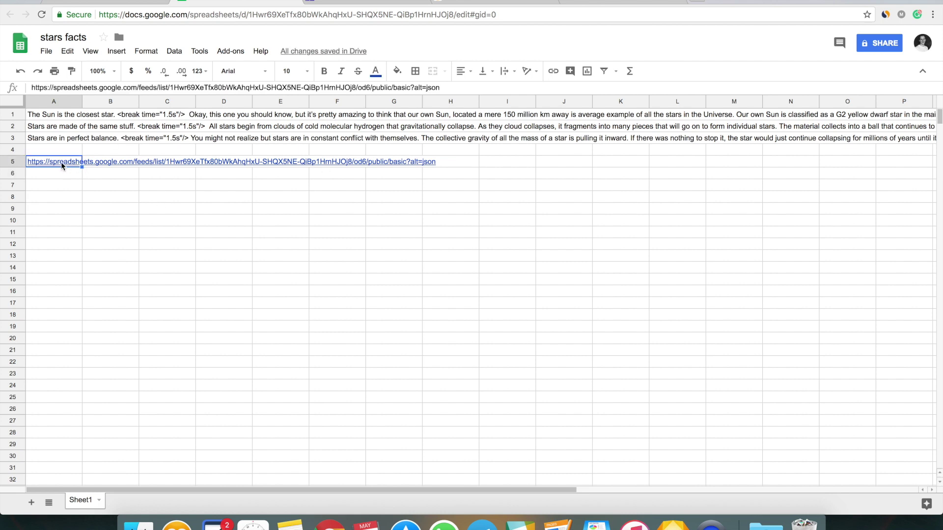
mouse_move(62, 165)
key("super+c")
key("super+t")
key("super+v")
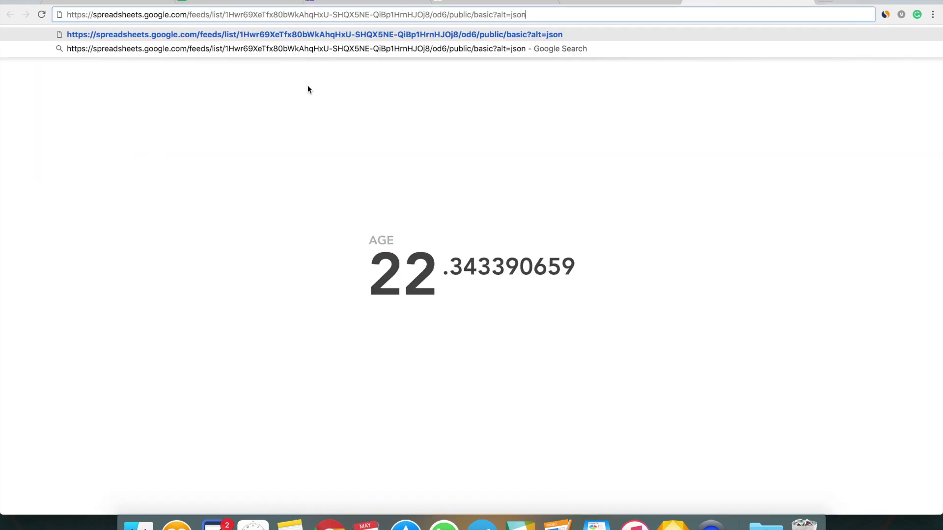
key("Return")
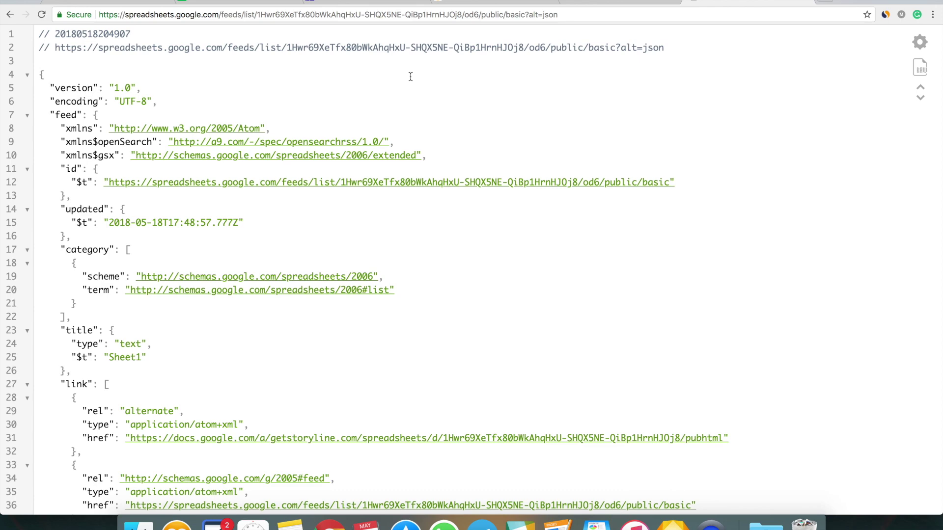
Step: Examine the JSON feed down to its entry section and the title text that holds a star fact
scroll(458, 145, "down", 3)
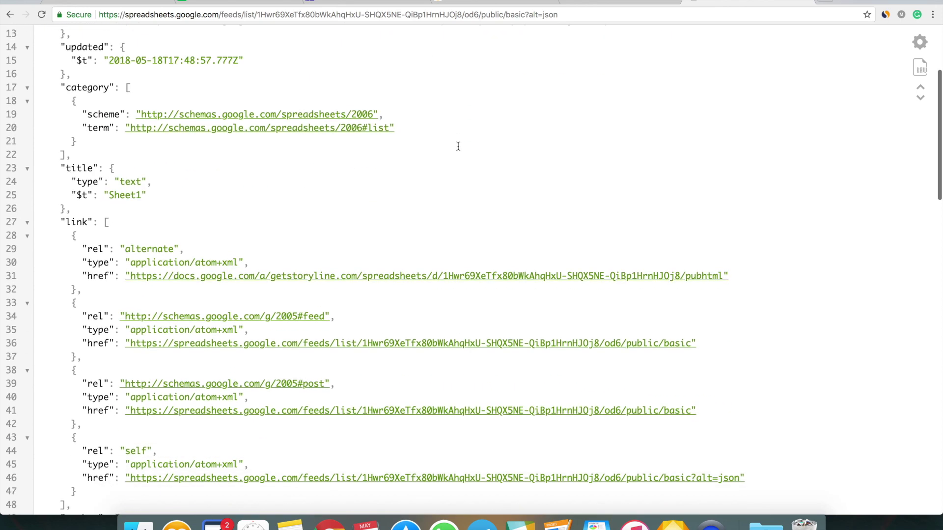
scroll(458, 146, "up", 3)
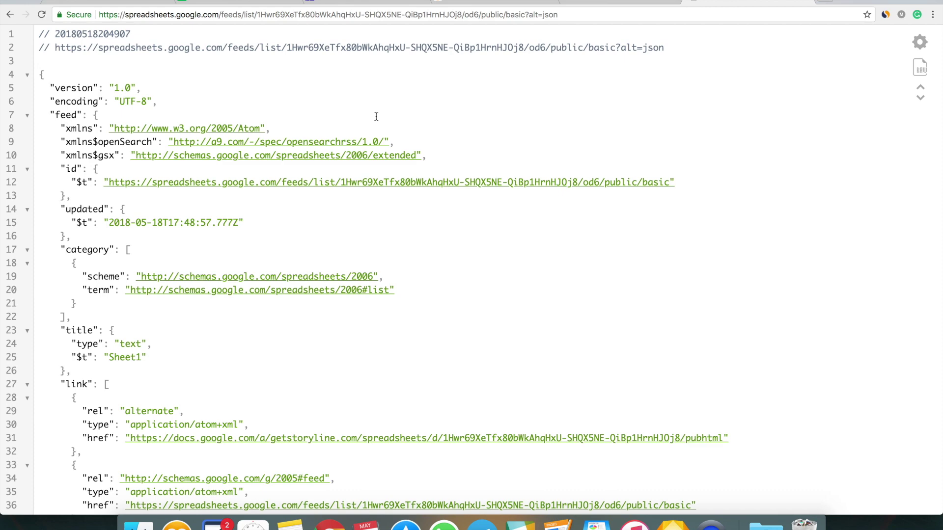
scroll(93, 217, "down", 15)
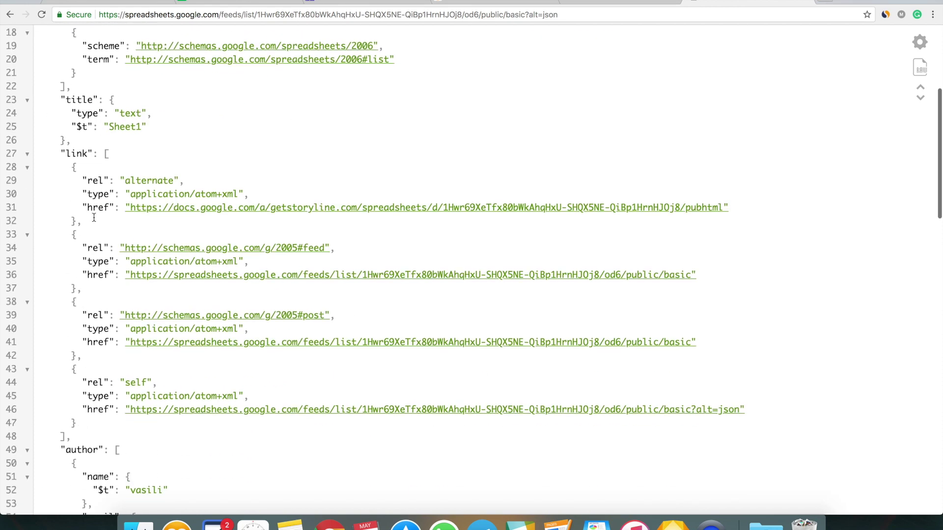
scroll(93, 216, "down", 4)
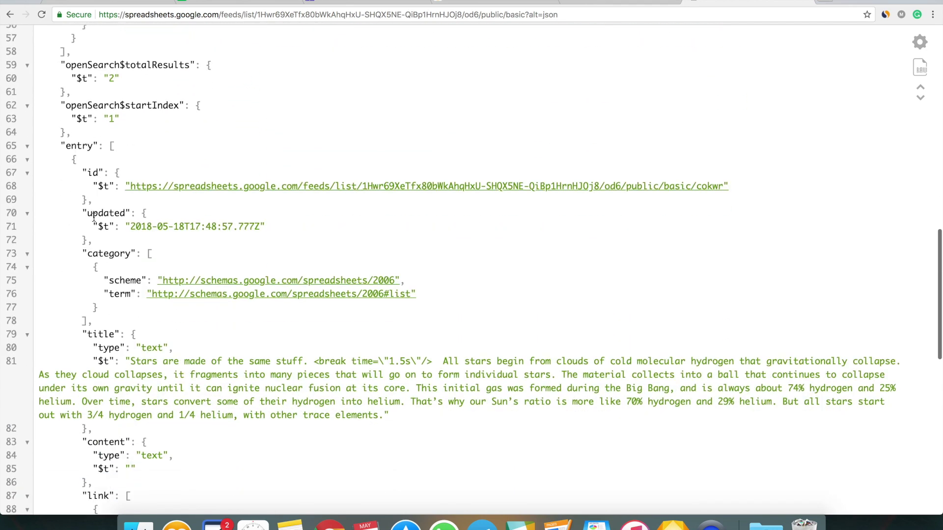
left_click_drag(138, 270, 377, 321)
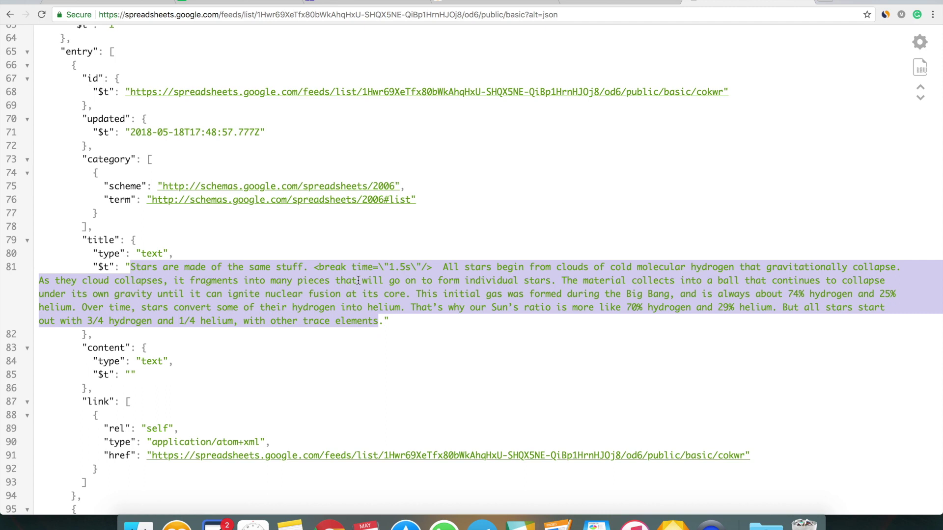
left_click(367, 325)
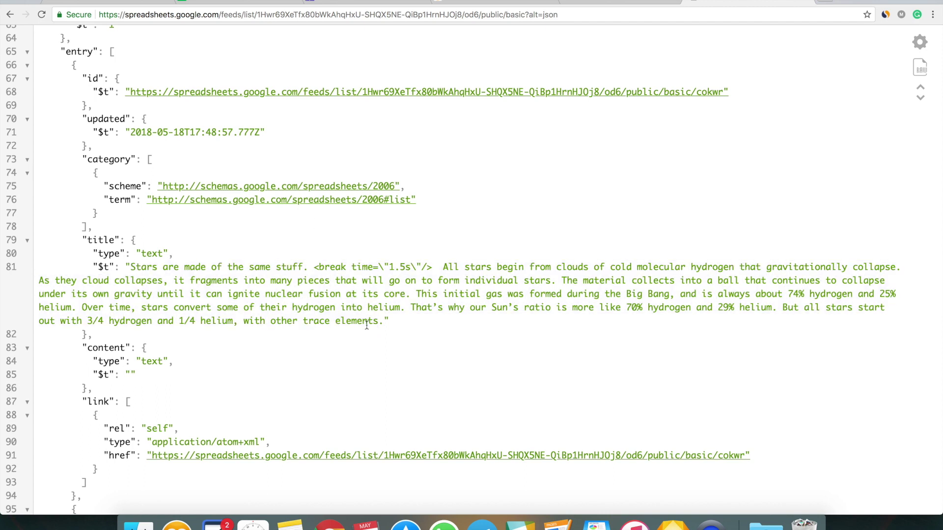
left_click_drag(387, 322, 103, 263)
left_click(119, 258)
scroll(120, 258, "up", 10)
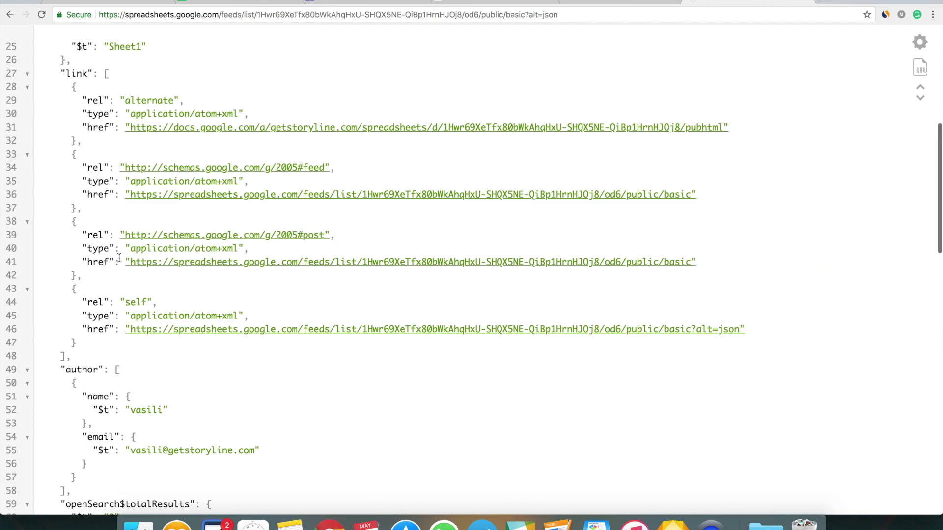
Step: Switch to Storyline and set the feed's web address as the facts request's URL in the yes block, keeping the GET method
key("super+l")
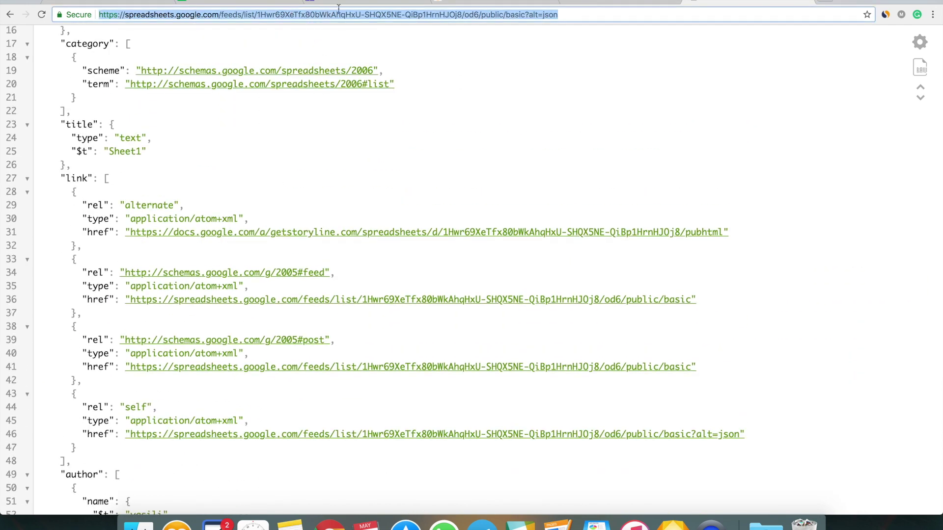
left_click(145, 3)
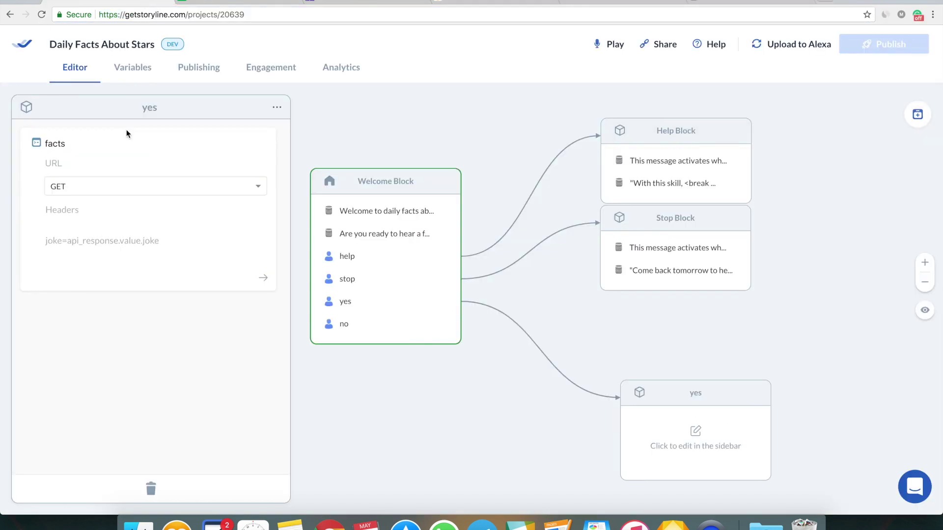
left_click(53, 165)
key("ctrl+v")
triple_click(115, 167)
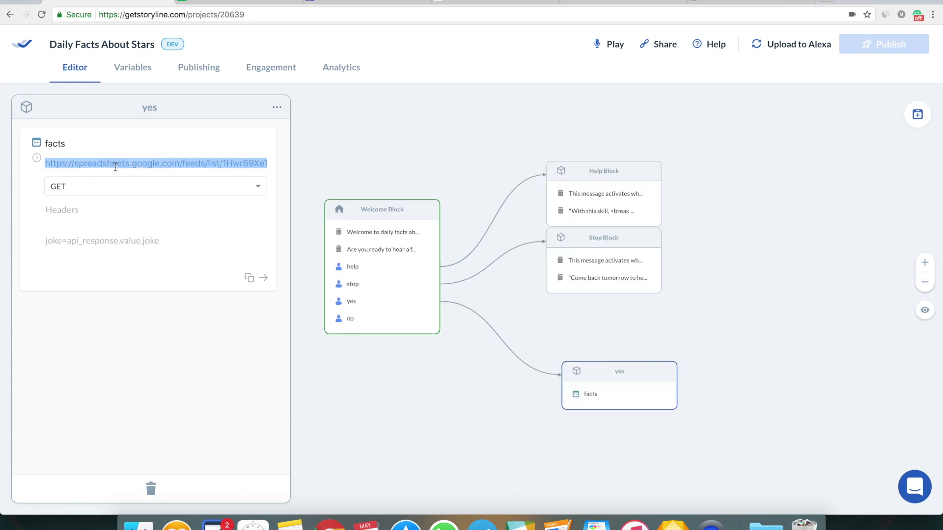
left_click(123, 189)
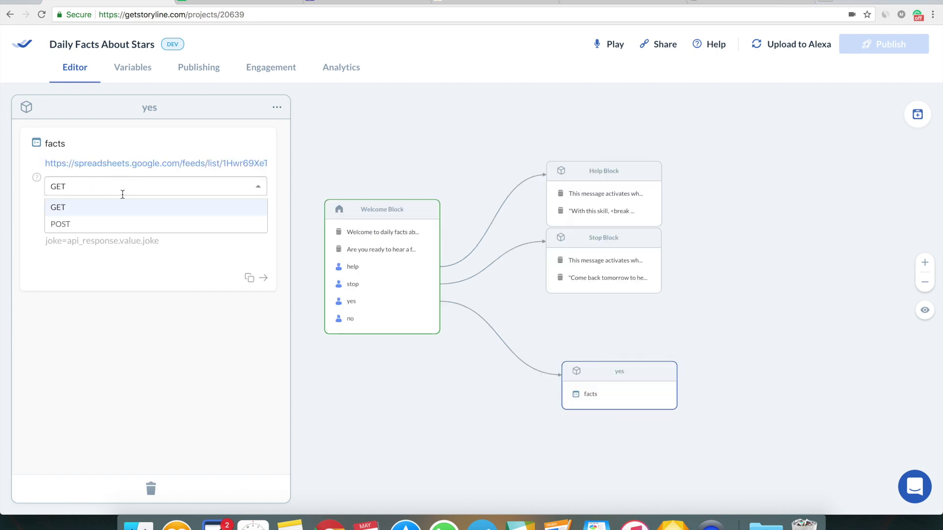
left_click(129, 167)
left_click(94, 210)
Step: Enter fact=api_response.feed.entry.random as the response variable assignment of the facts request
left_click(106, 244)
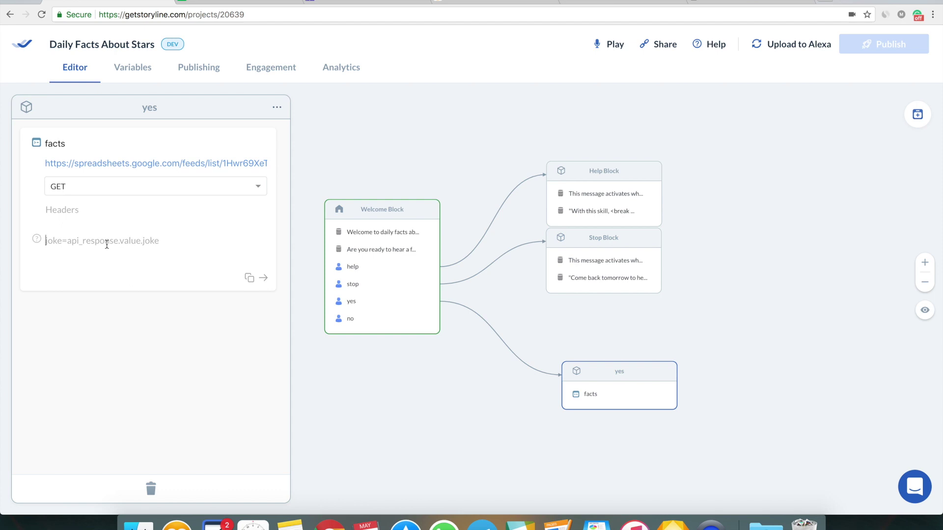
left_click(755, 6)
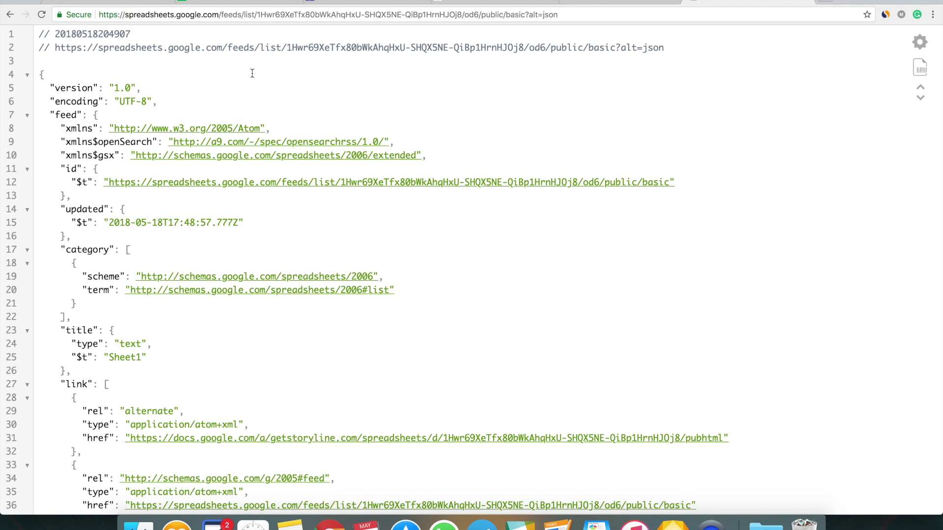
key("ctrl+Tab")
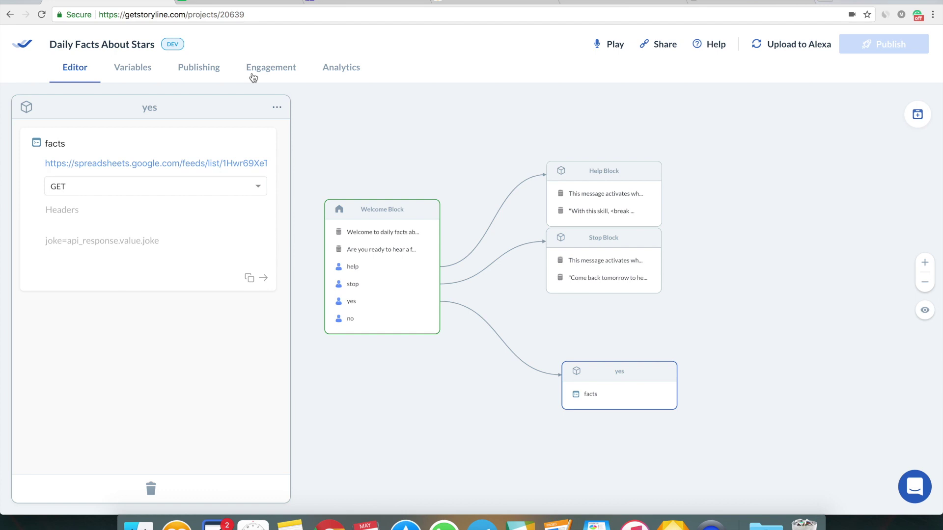
type("fact=")
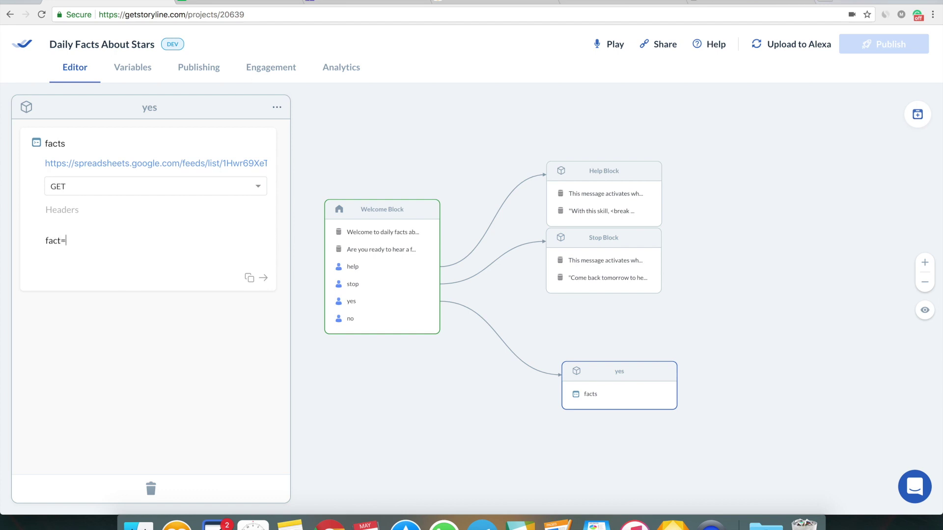
type("api._response.feed.entry.random")
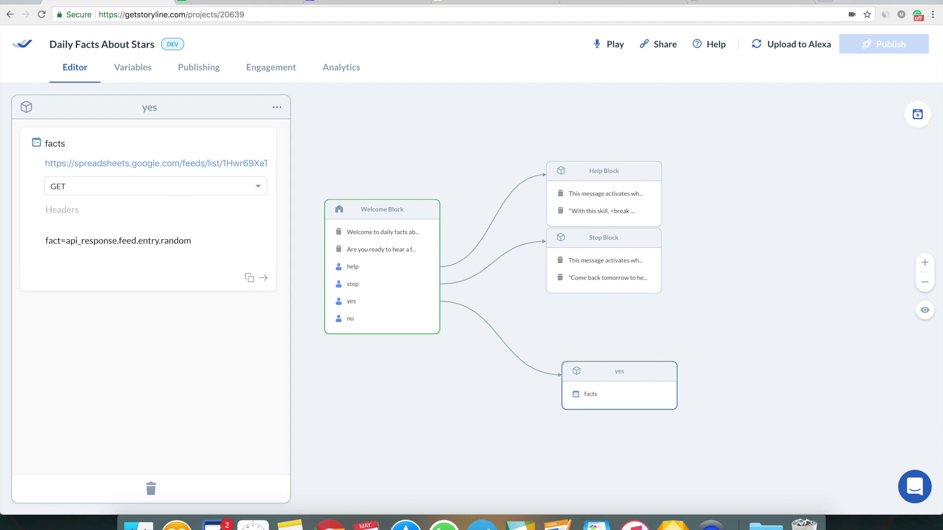
Step: Check the entry's title path in the JSON feed and complete the assignment as fact=api_response.feed.entry.random.title.$t;
type(".$")
key("ctrl+Tab")
scroll(244, 278, "down", 10)
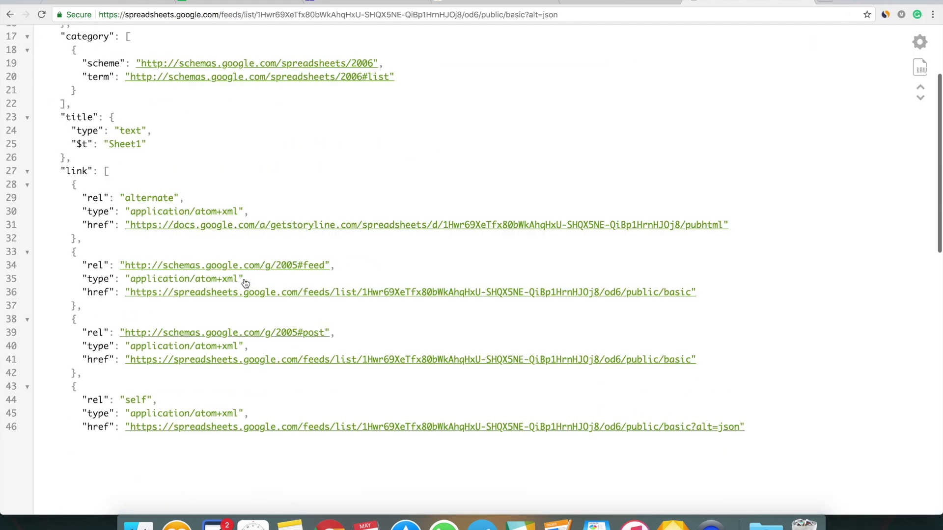
scroll(244, 279, "up", 8)
scroll(244, 279, "down", 7)
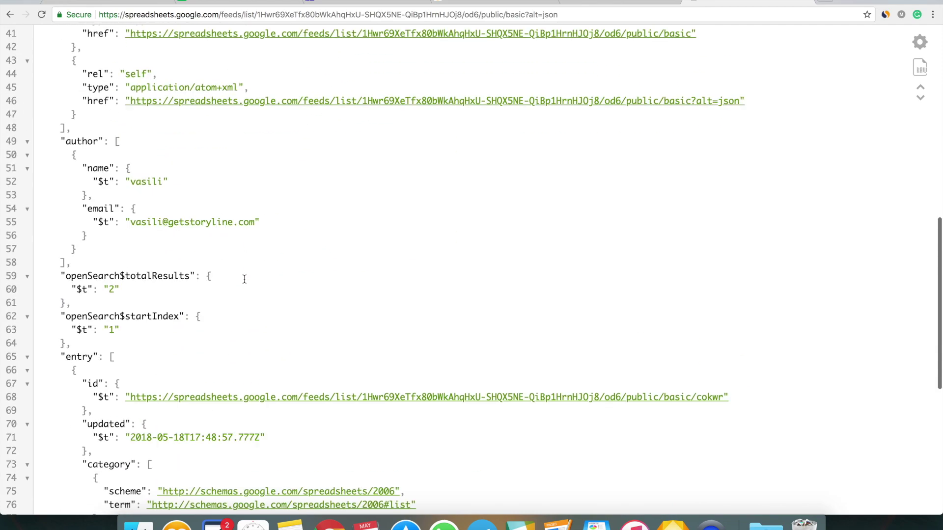
scroll(244, 278, "up", 5)
scroll(244, 279, "down", 10)
scroll(244, 279, "down", 1)
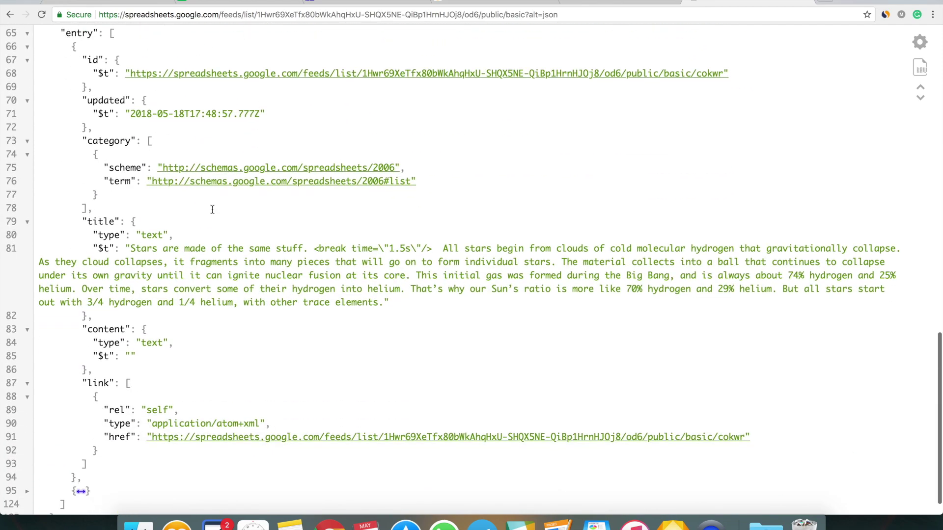
key("ctrl+Tab")
key("BackSpace")
type("title.$t;")
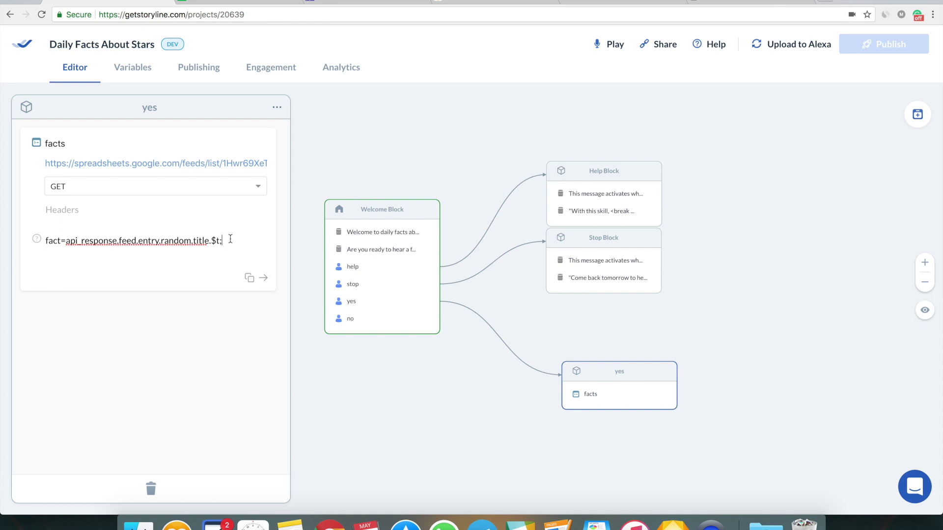
Step: Compare the api_response and feed parts of the fact assignment with the collapsed top level of the JSON feed
left_click(66, 240, "shift")
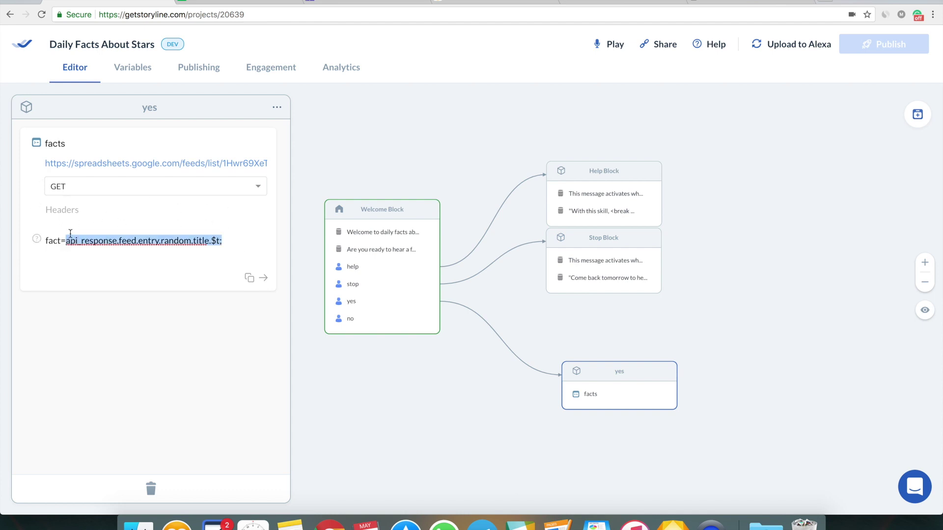
left_click(67, 241)
key("ctrl+a")
key("ctrl+Tab")
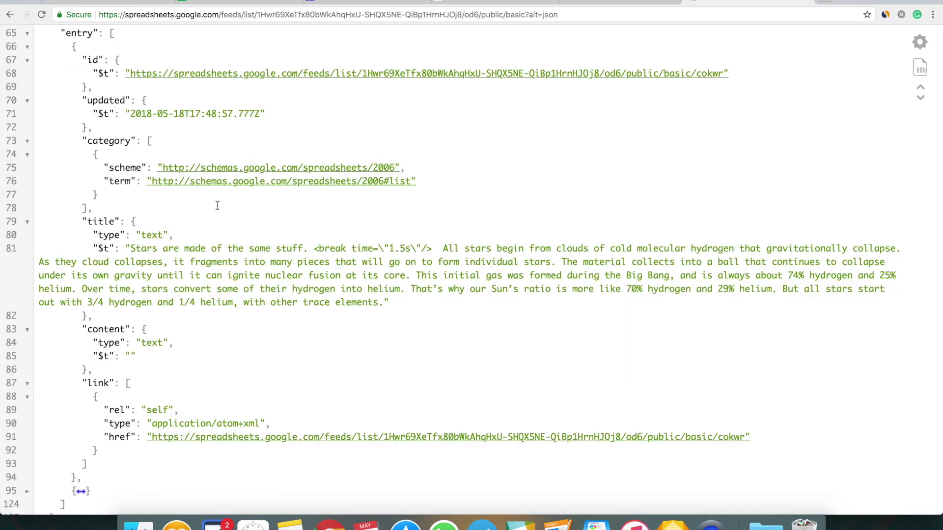
scroll(239, 204, "up", 15)
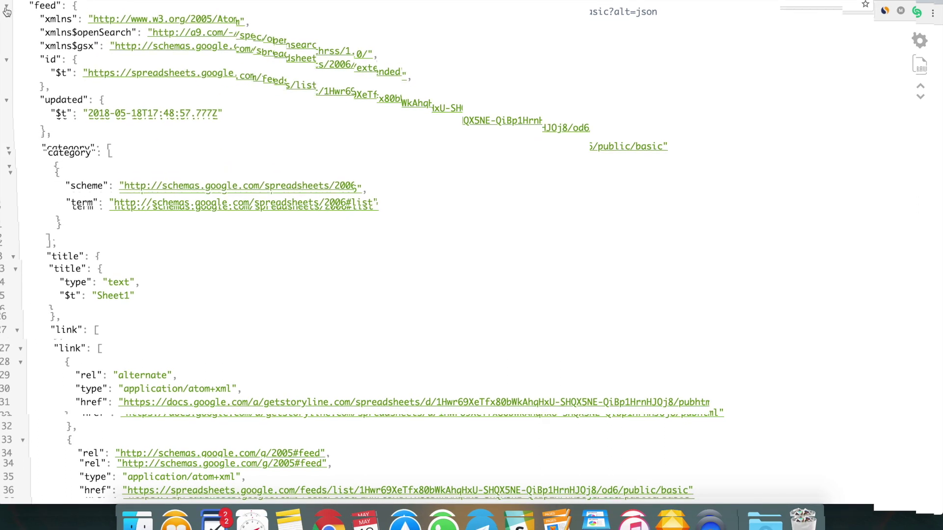
left_click(28, 116)
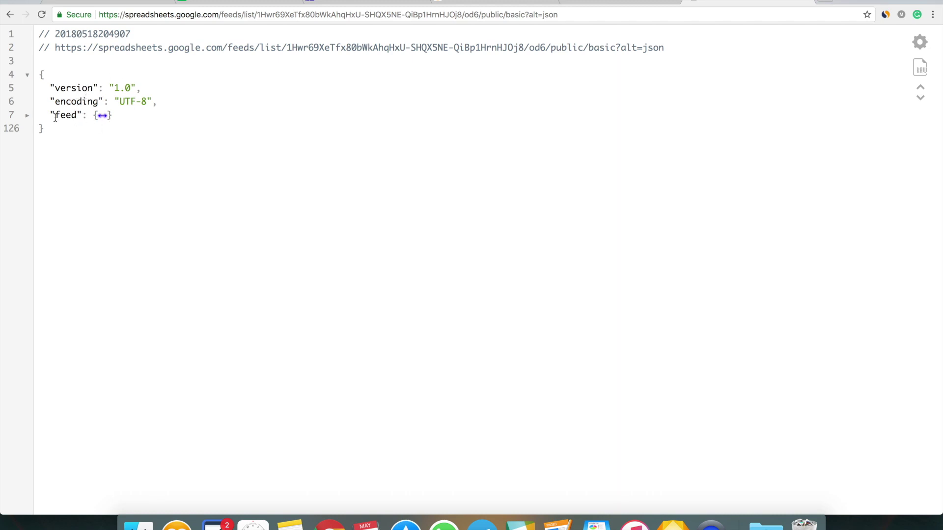
left_click(118, 1)
left_click(62, 240)
triple_click(81, 240)
double_click(92, 240)
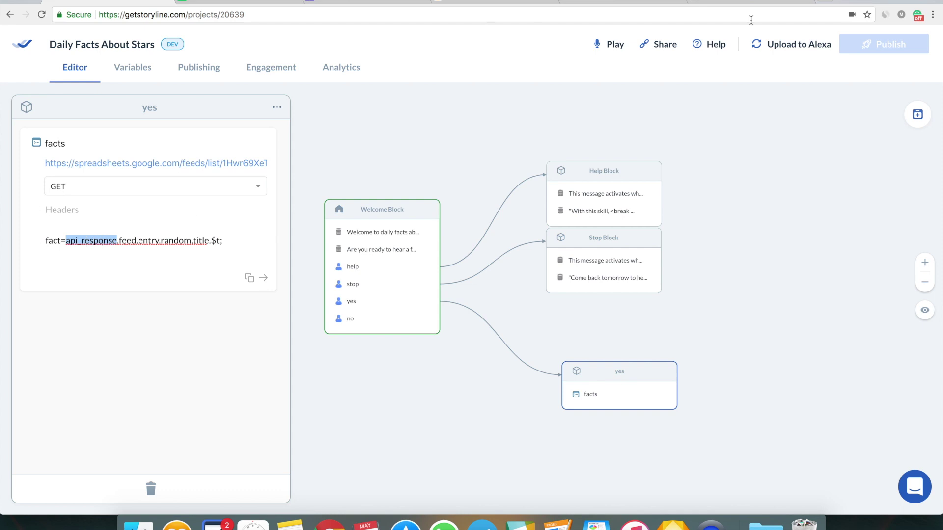
left_click(727, 2)
double_click(66, 115)
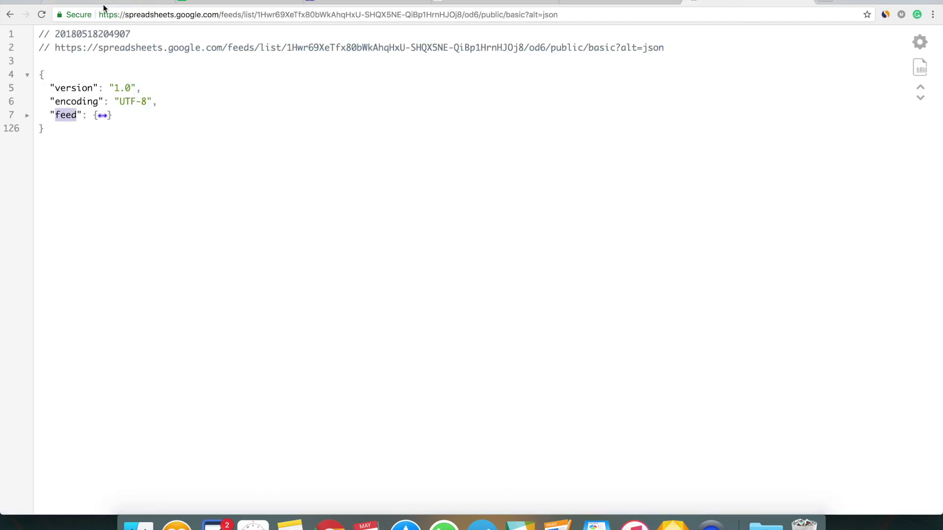
left_click(139, 1)
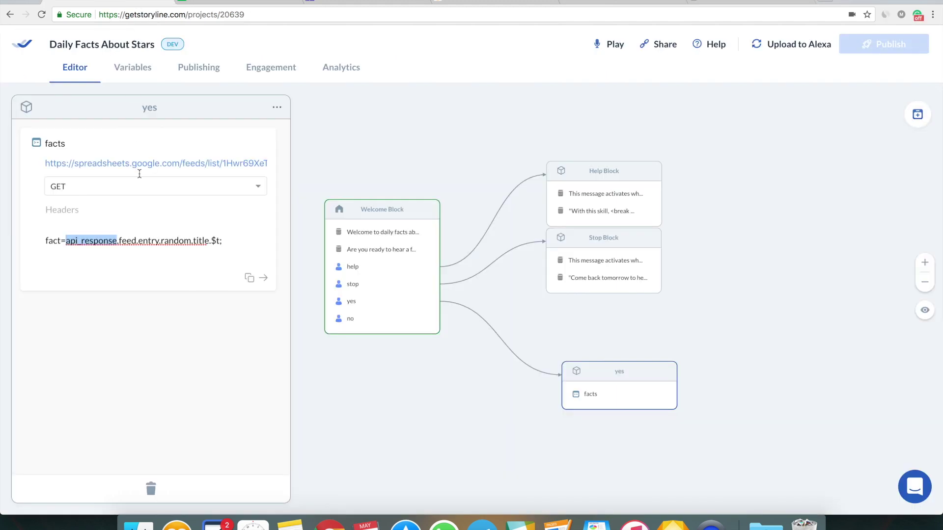
double_click(125, 240)
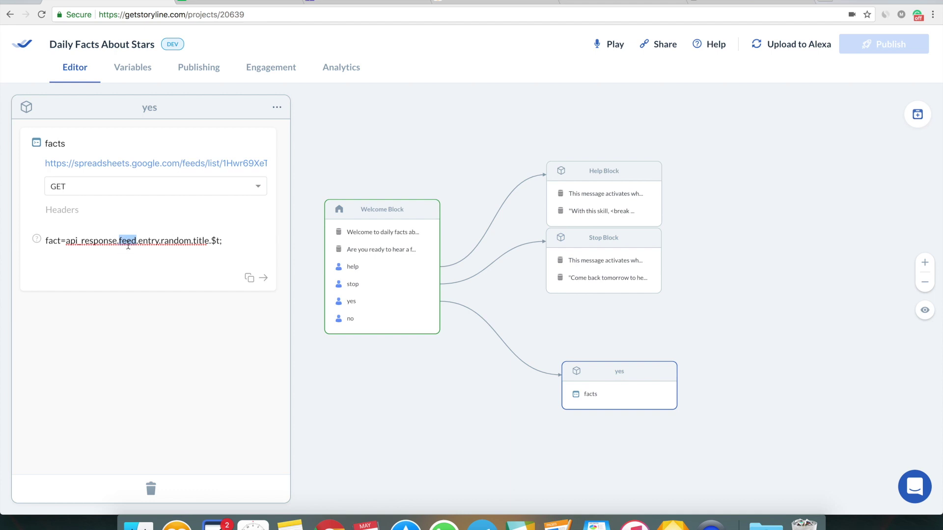
double_click(100, 240)
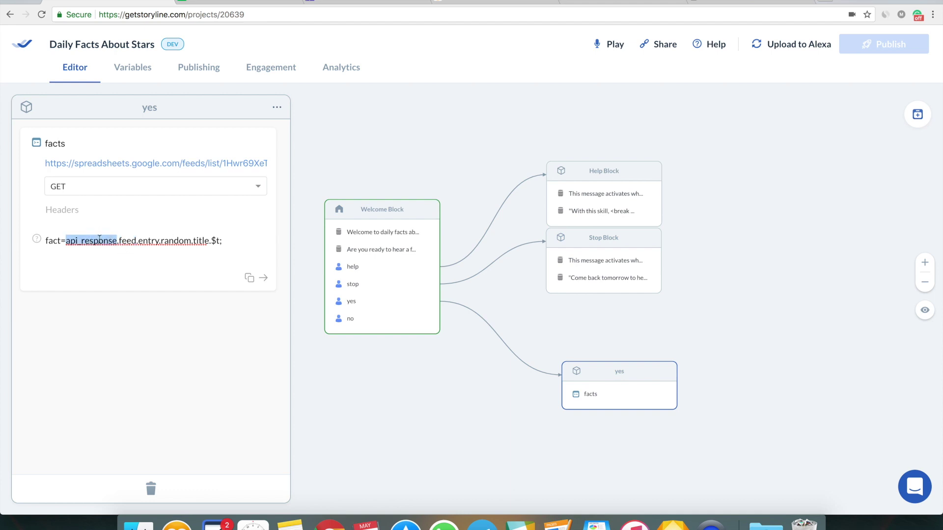
double_click(126, 240)
Step: Find the entry section inside the JSON feed's feed object and match it with entry in the fact assignment
left_click(698, 6)
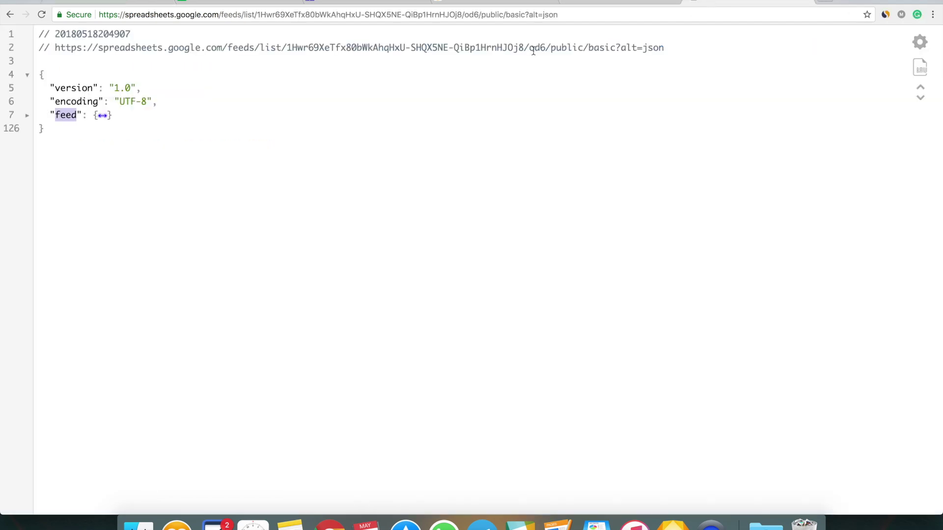
left_click(27, 115)
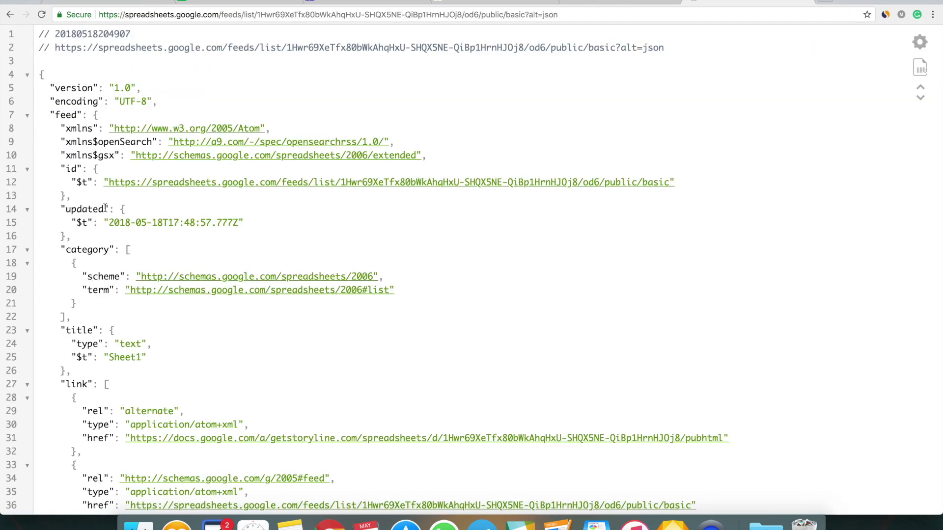
scroll(105, 208, "down", 15)
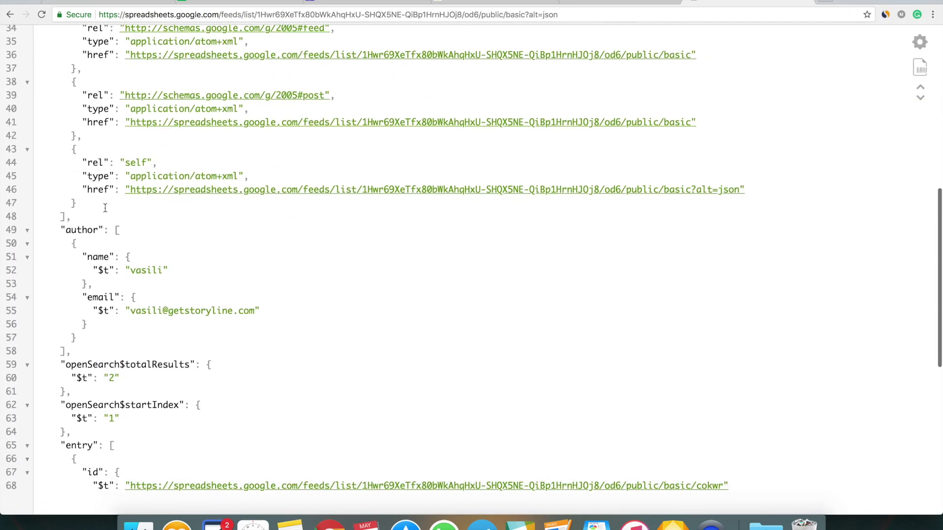
scroll(105, 208, "down", 8)
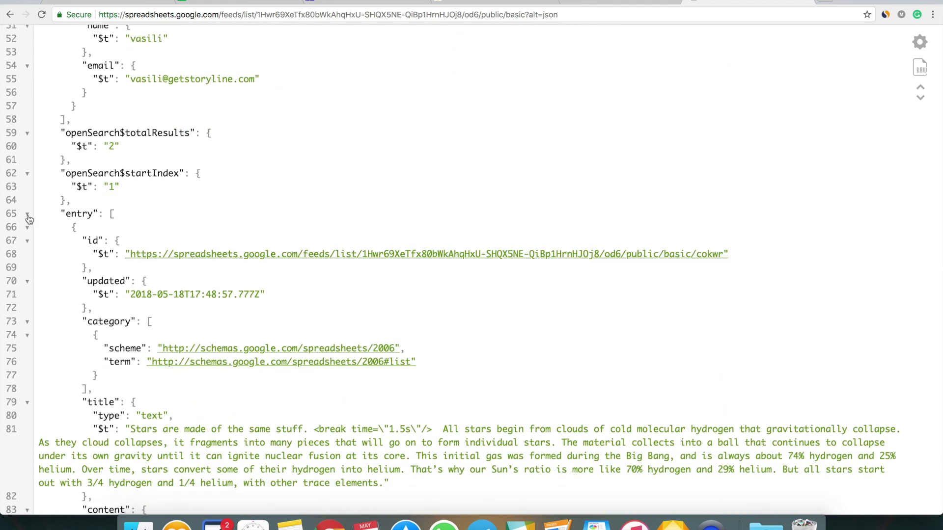
left_click(28, 216)
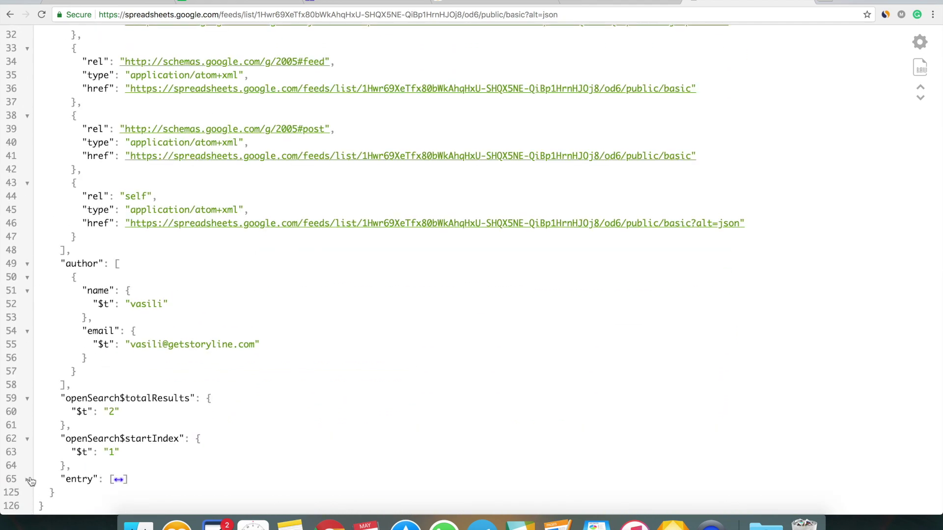
double_click(86, 476)
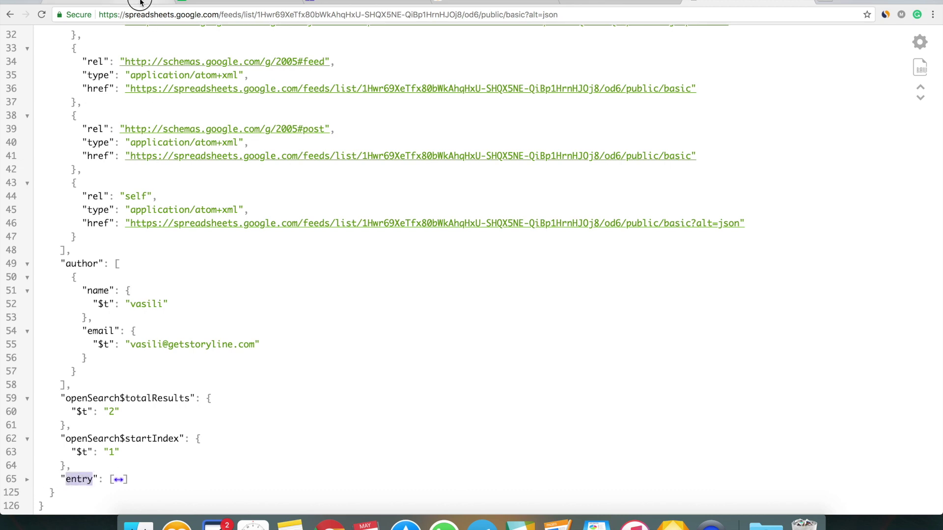
left_click(140, 2)
double_click(152, 240)
left_click(136, 241)
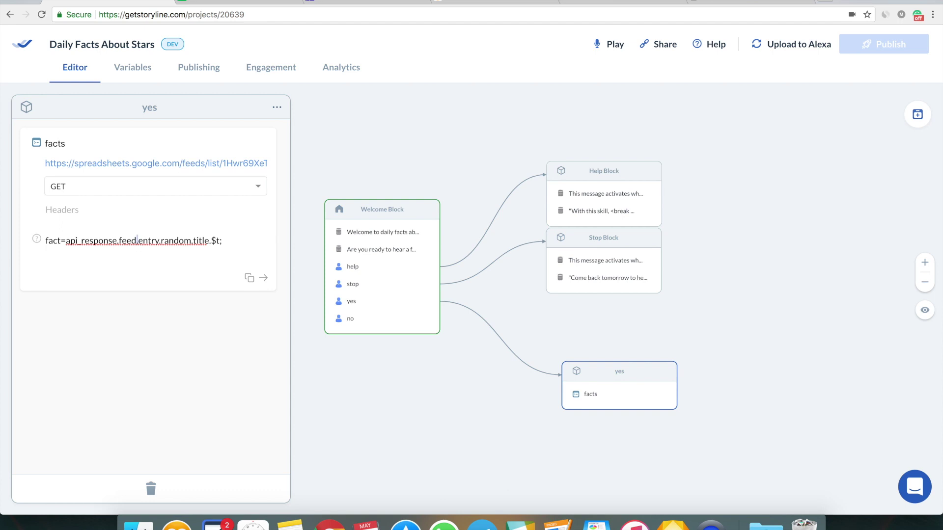
left_click(160, 241)
Step: Examine the individual items of the JSON feed's entry list and relate them to random in the fact assignment
key("ctrl+Tab")
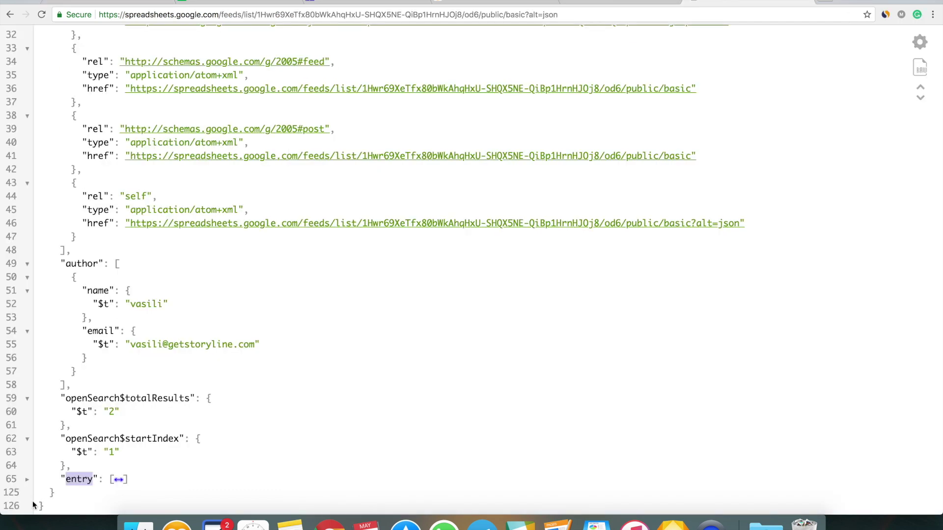
scroll(128, 420, "down", 7)
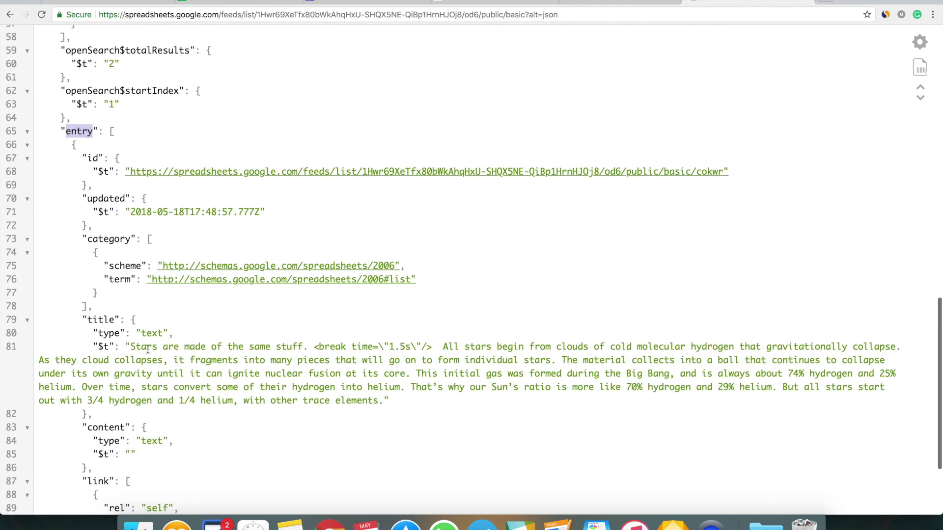
triple_click(147, 343)
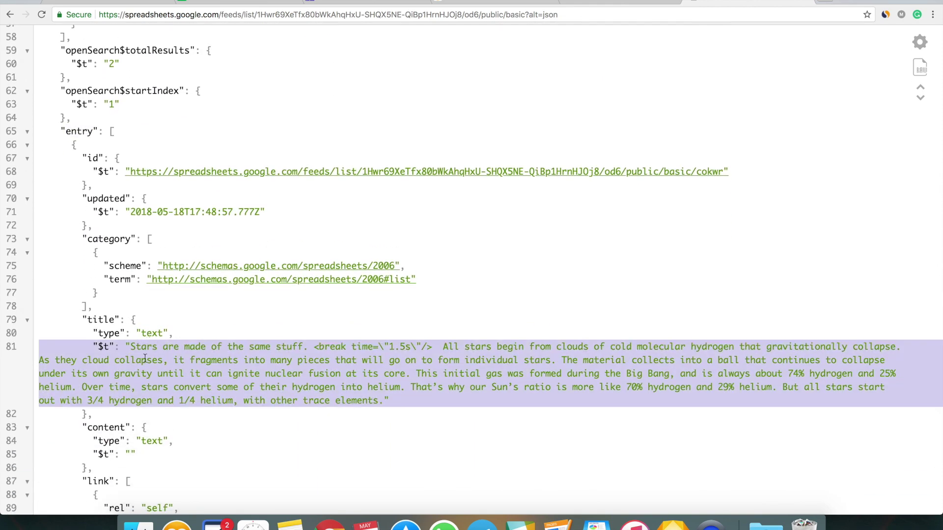
left_click(27, 145)
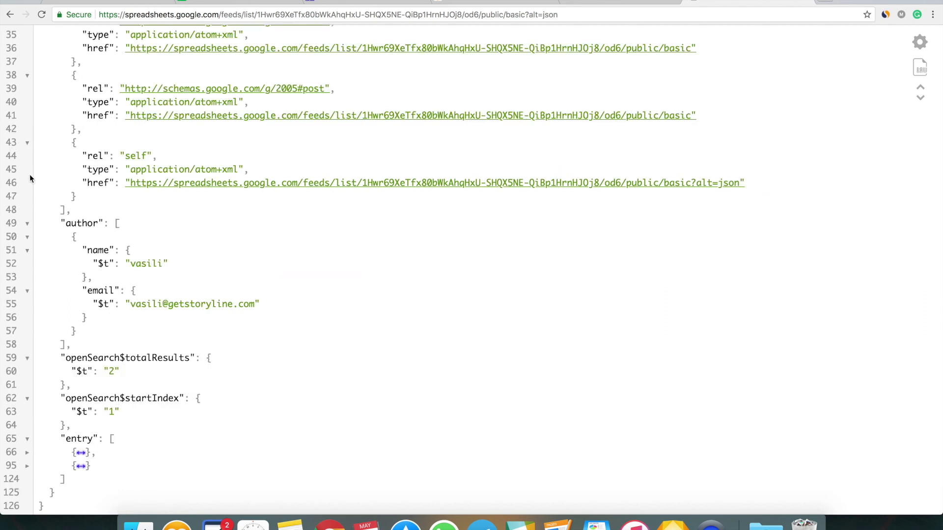
left_click(28, 455)
scroll(123, 457, "down", 8)
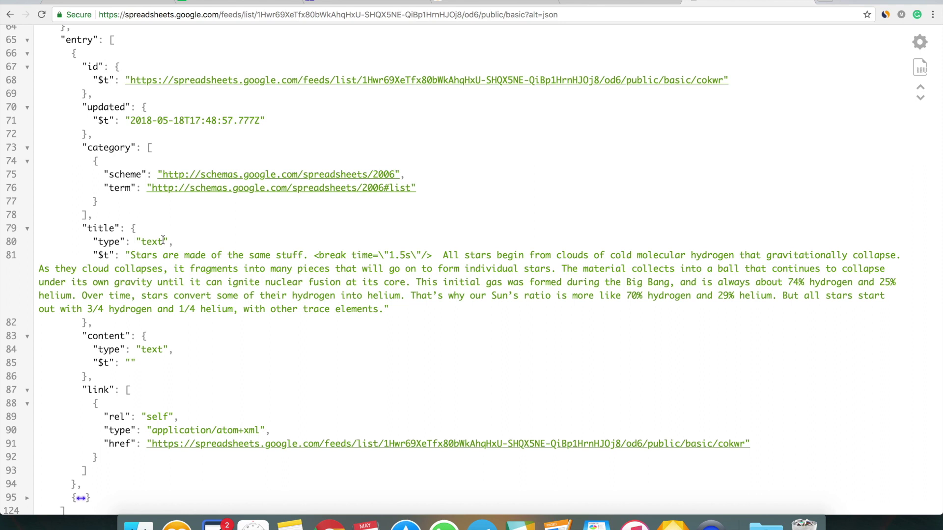
key("ctrl+shift+Tab")
double_click(180, 241)
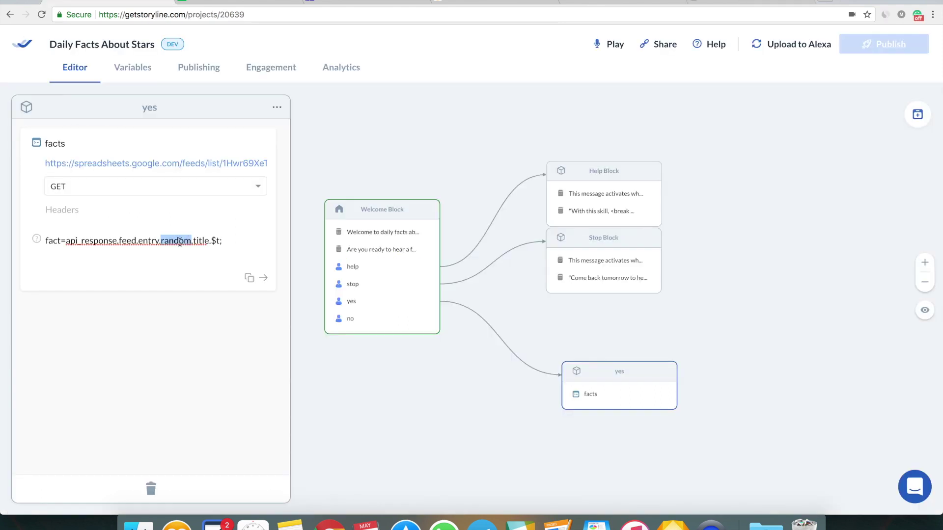
Step: Compare title and $t in the fact assignment with the first entry's title text in the JSON feed
double_click(202, 241)
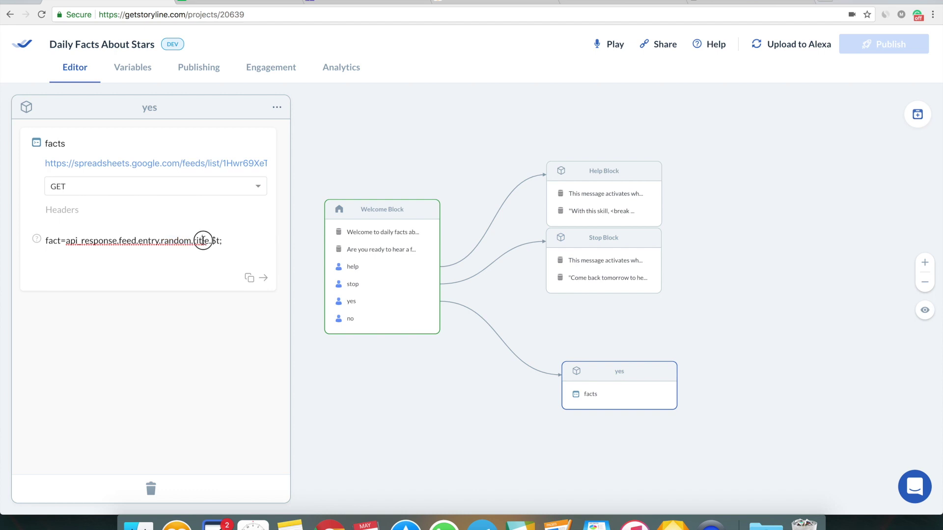
key("ctrl+Tab")
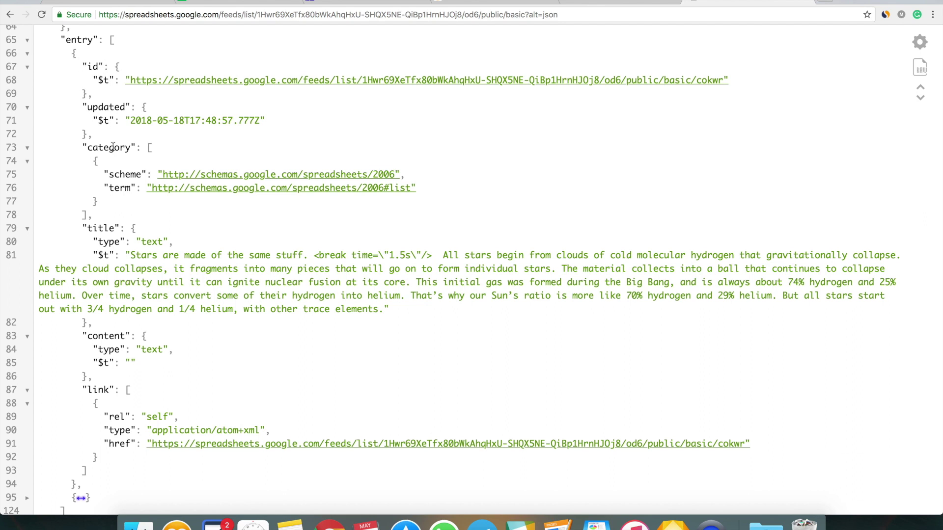
double_click(101, 230)
left_click(101, 2)
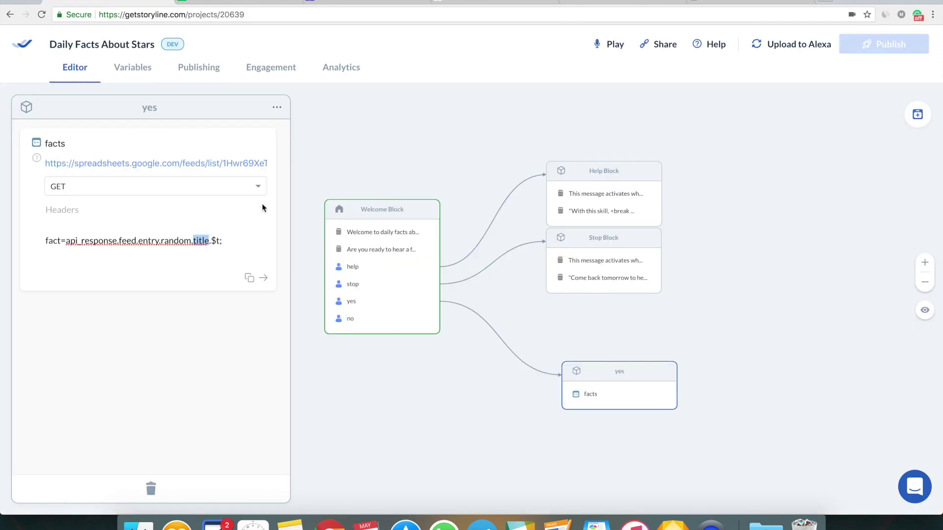
triple_click(200, 240)
double_click(200, 240)
double_click(217, 240)
left_click_drag(211, 240, 220, 241)
left_click(750, 3)
double_click(194, 264)
triple_click(194, 264)
mouse_move(129, 256)
left_mouse_down()
mouse_move(386, 312)
mouse_move(242, 268)
mouse_move(131, 254)
left_mouse_up()
left_click(388, 312)
key("ctrl+shift+Tab")
Step: Close the facts request and add an Alexa says step reading {{fact}} below it in the yes block
left_click(221, 317)
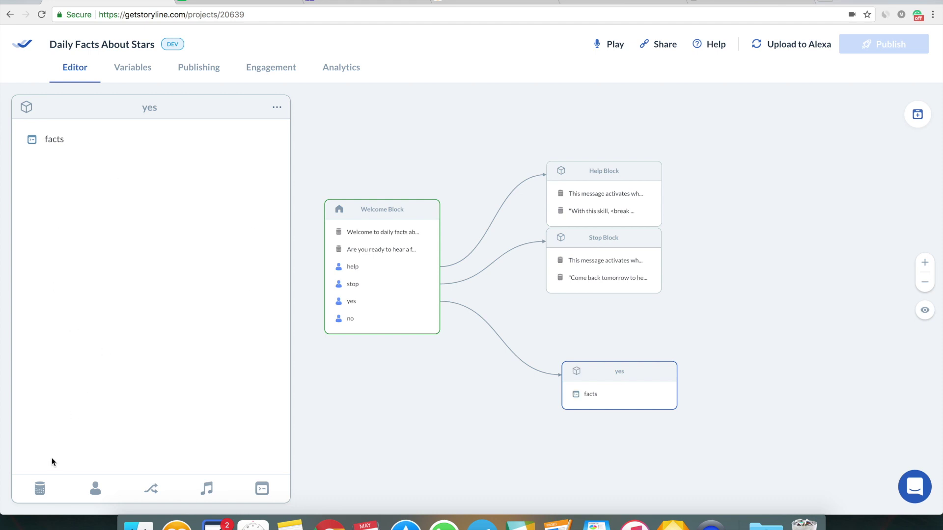
left_click(47, 486)
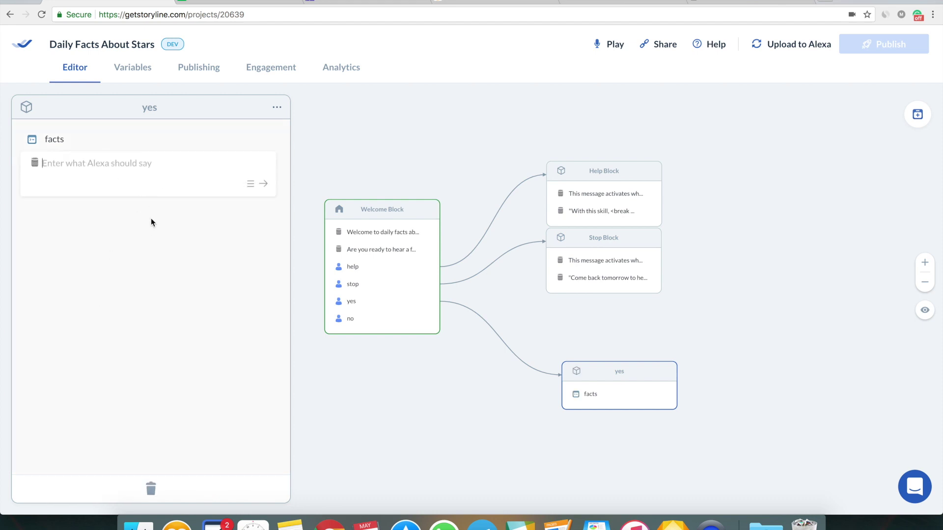
type("{{")
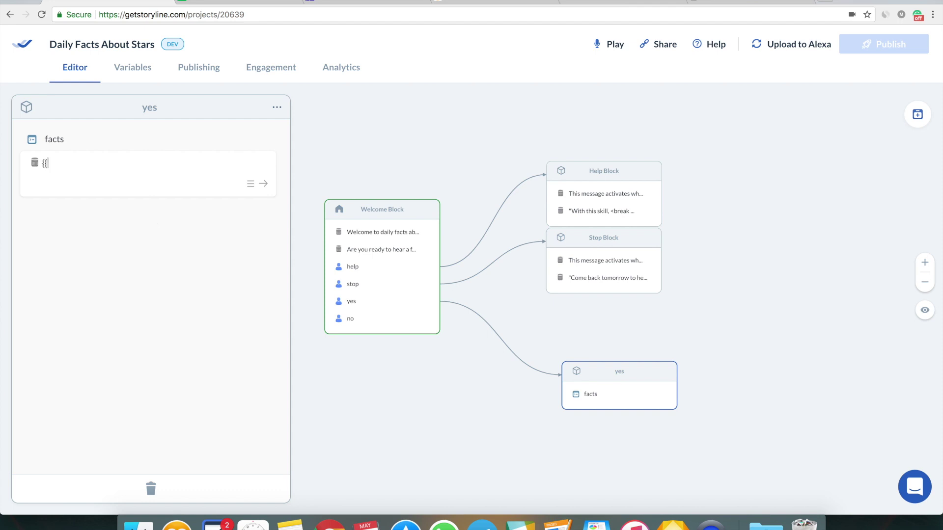
type("fact}}")
key("Return")
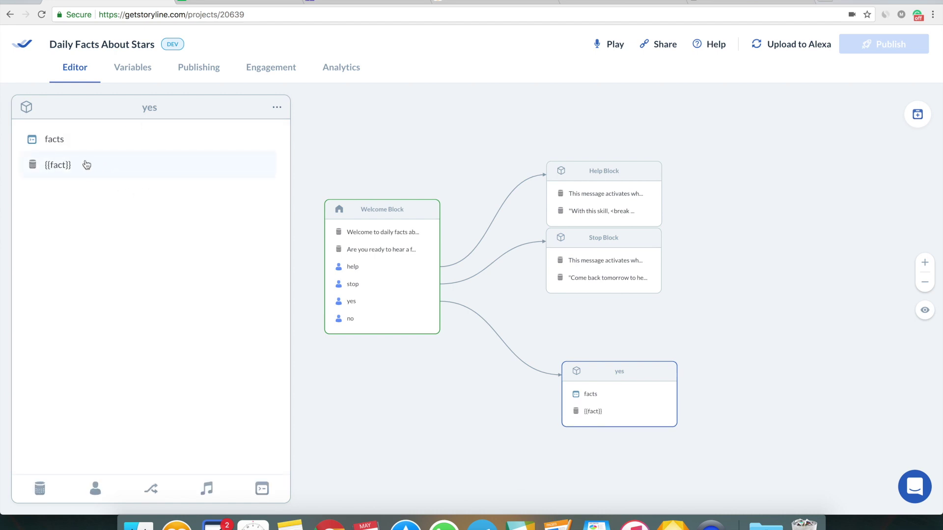
Step: Review the facts request's URL and its fact variable assignment in the yes block
left_click(80, 140)
triple_click(90, 164)
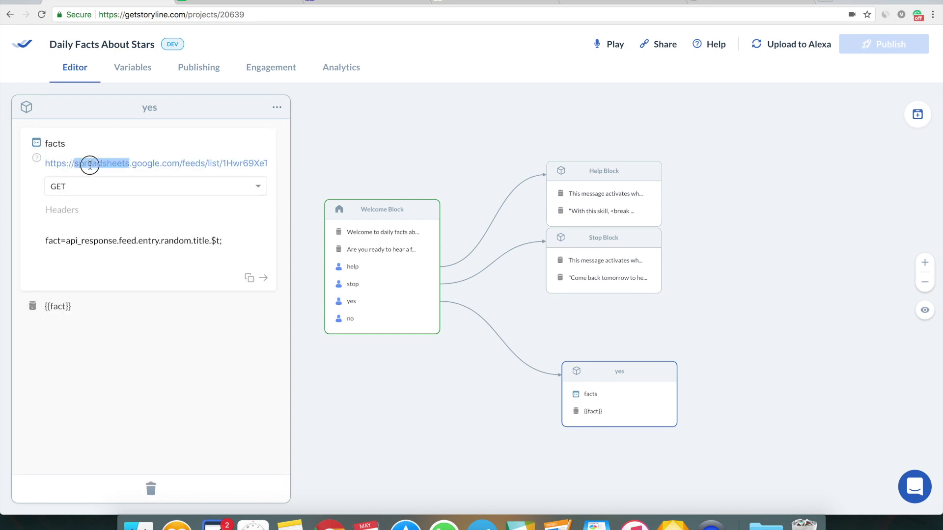
left_click(90, 240)
double_click(90, 240)
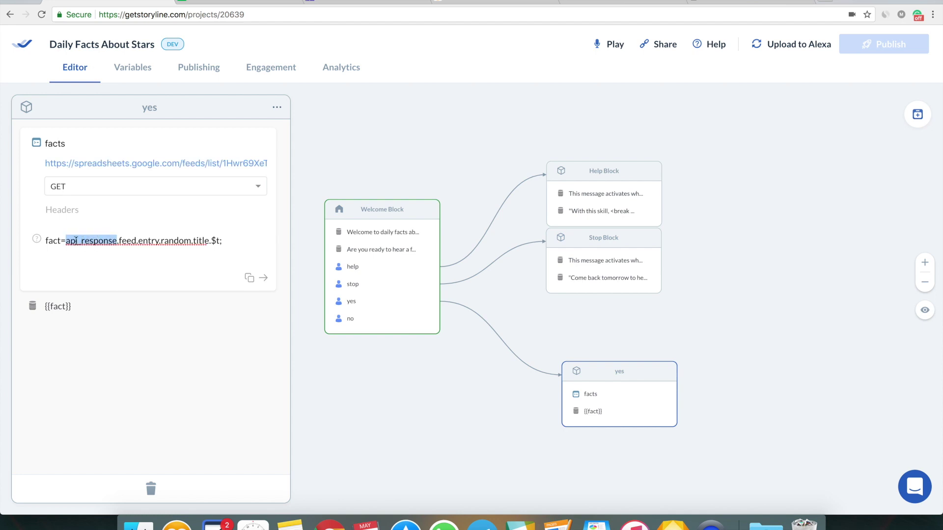
left_click(227, 241, "shift")
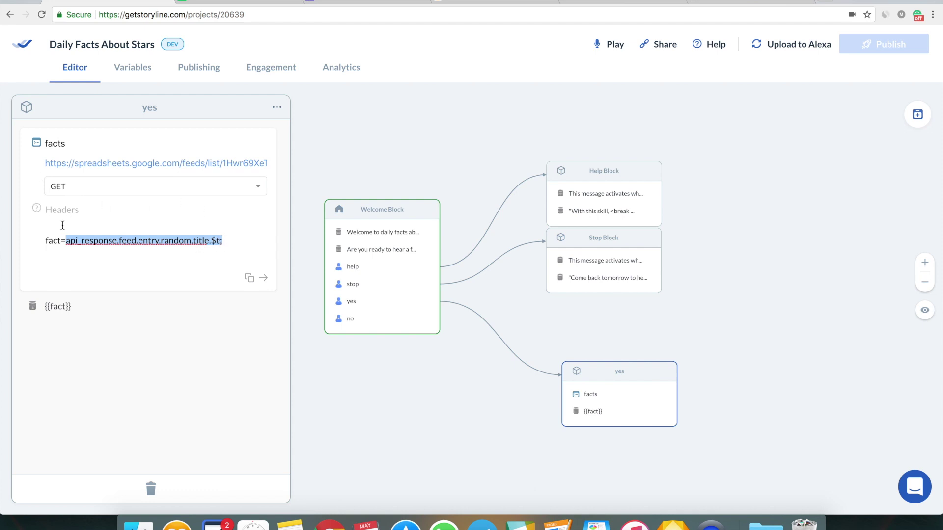
double_click(52, 241)
left_click_drag(67, 241, 220, 241)
left_click(56, 240)
left_click(101, 341)
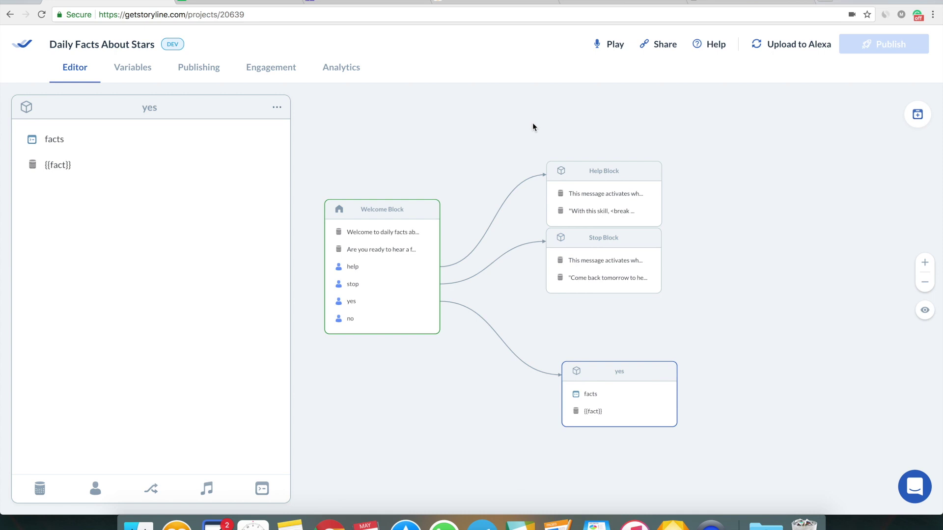
Step: Upload the skill to Alexa and switch to the stars facts spreadsheet in Google Sheets
left_click(404, 161)
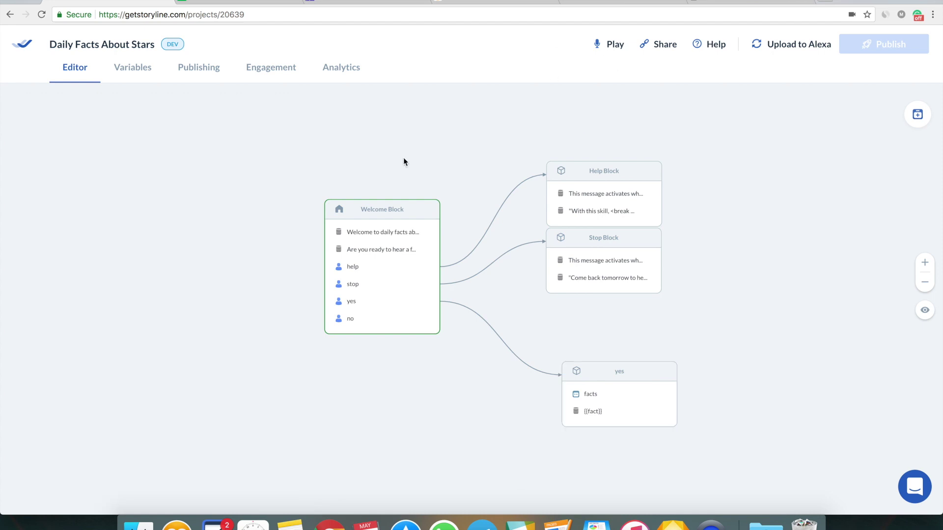
left_click(789, 49)
left_click(236, 4)
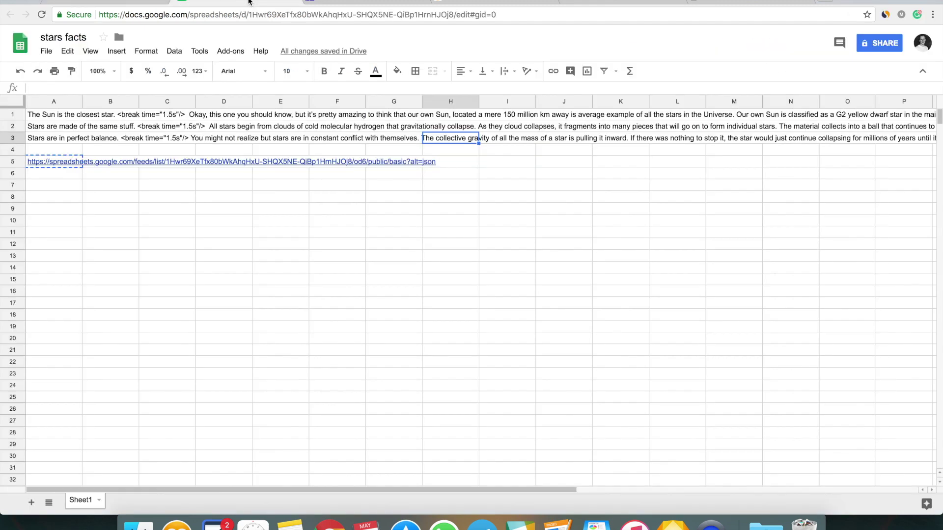
Step: Delete the JSON feed link from cell A5 of the stars facts spreadsheet
left_click(69, 162)
key("Delete")
left_click(93, 174)
left_click(63, 166)
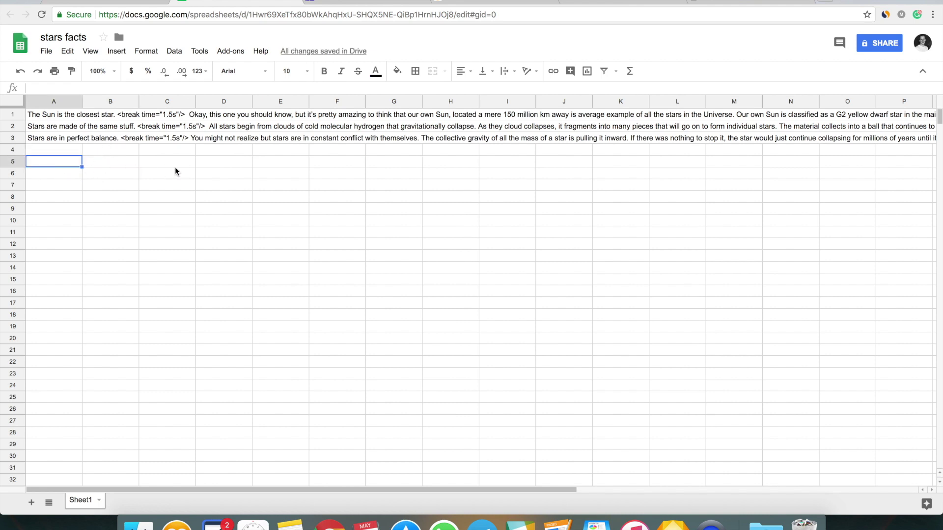
Step: Review the yes block in Storyline alongside the star facts listed in the Google Sheets spreadsheet
left_click(110, 2)
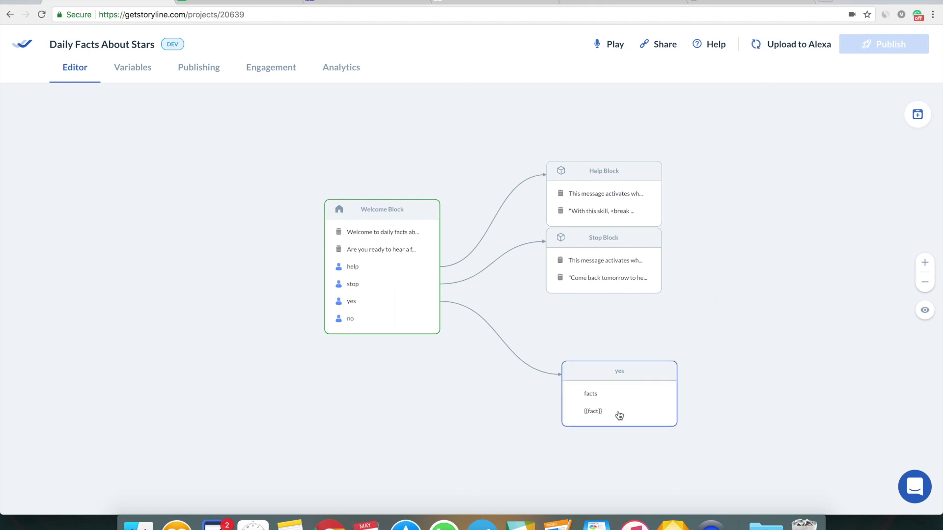
left_click(613, 377)
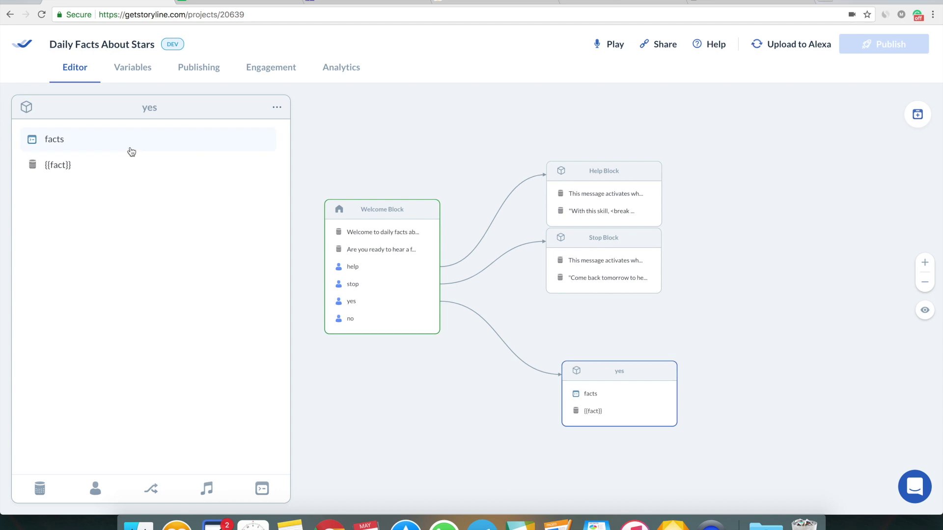
left_click(231, 3)
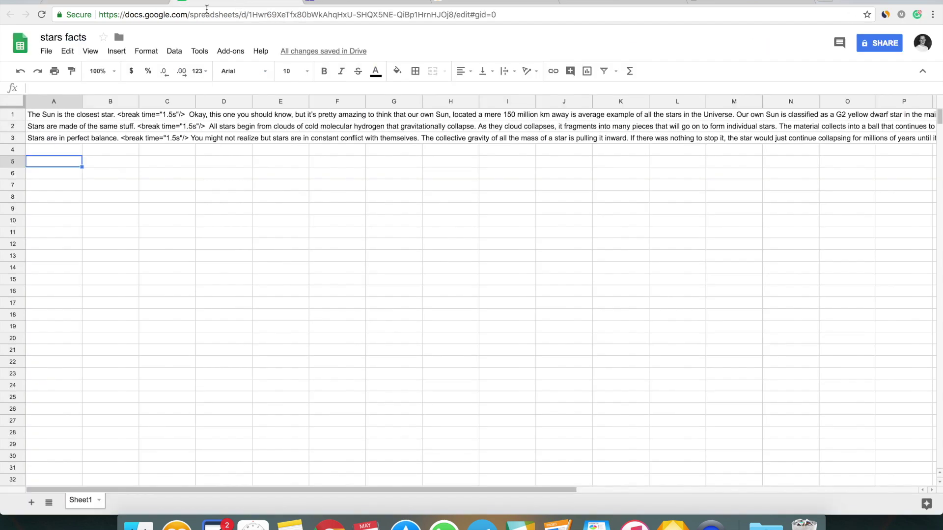
left_click(60, 151)
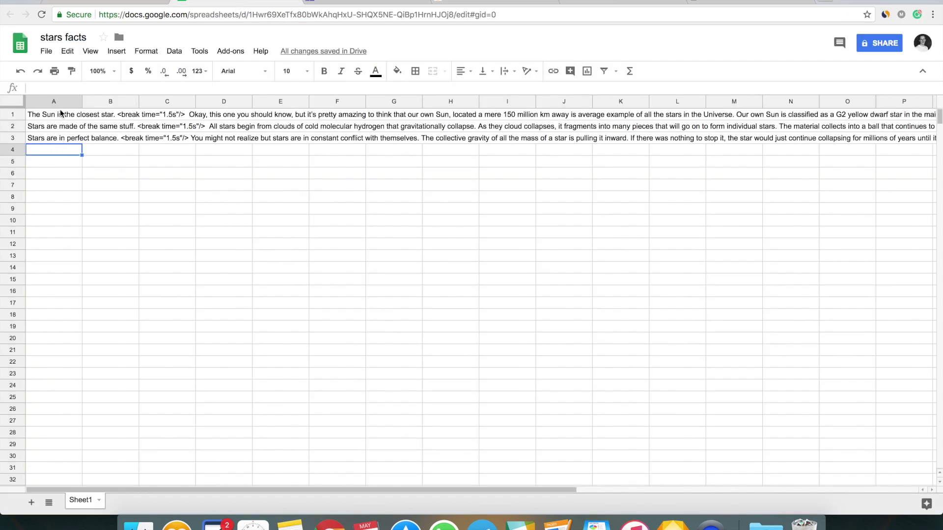
scroll(63, 223, "down", 5)
scroll(63, 223, "up", 5)
left_click(106, 2)
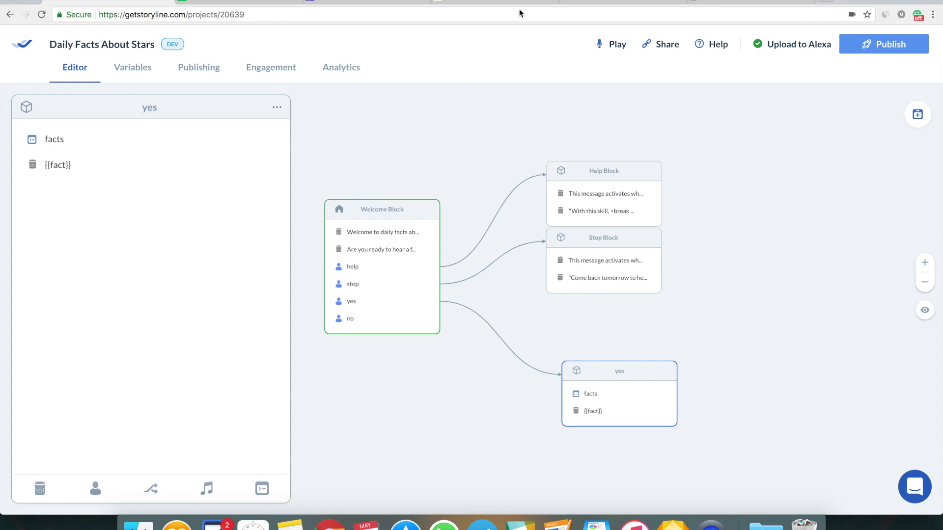
Step: Examine the full text of the fact in cell A2 of the stars facts sheet, including the part after the break tag
left_click(241, 2)
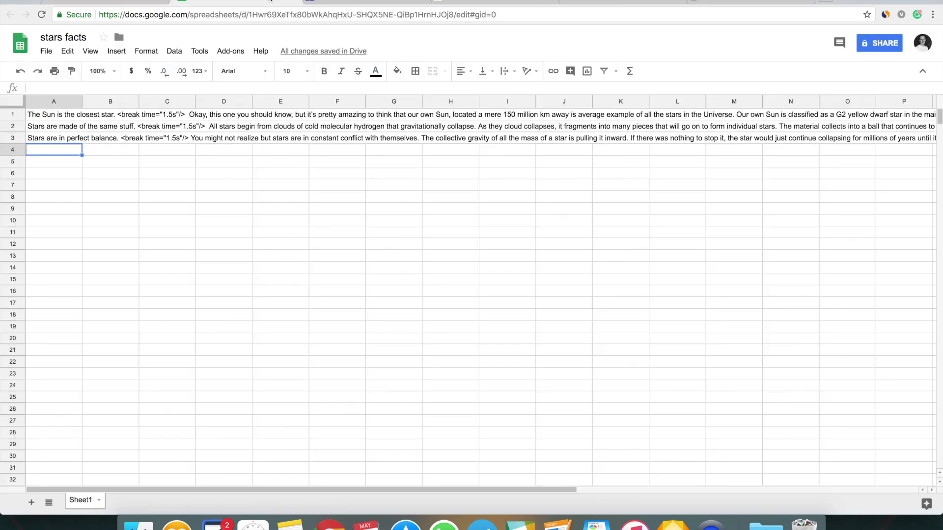
double_click(56, 129)
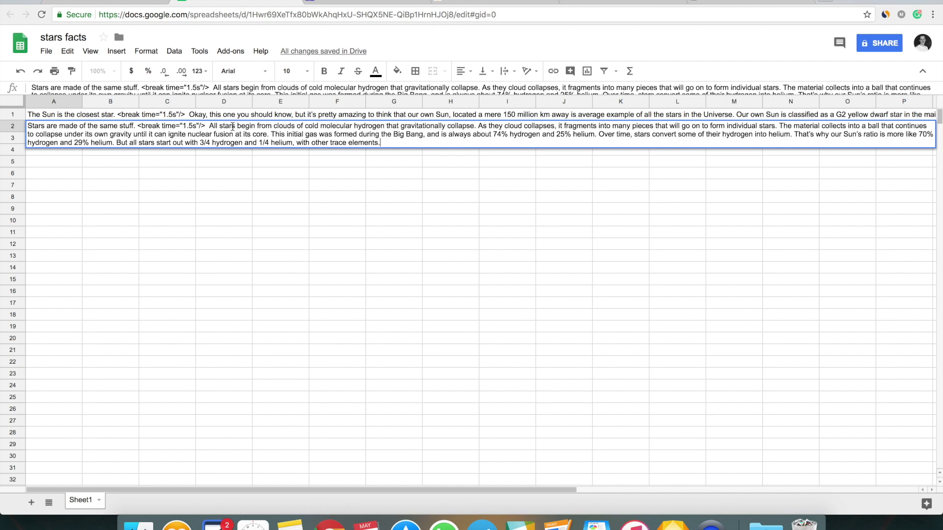
left_click_drag(209, 126, 910, 126)
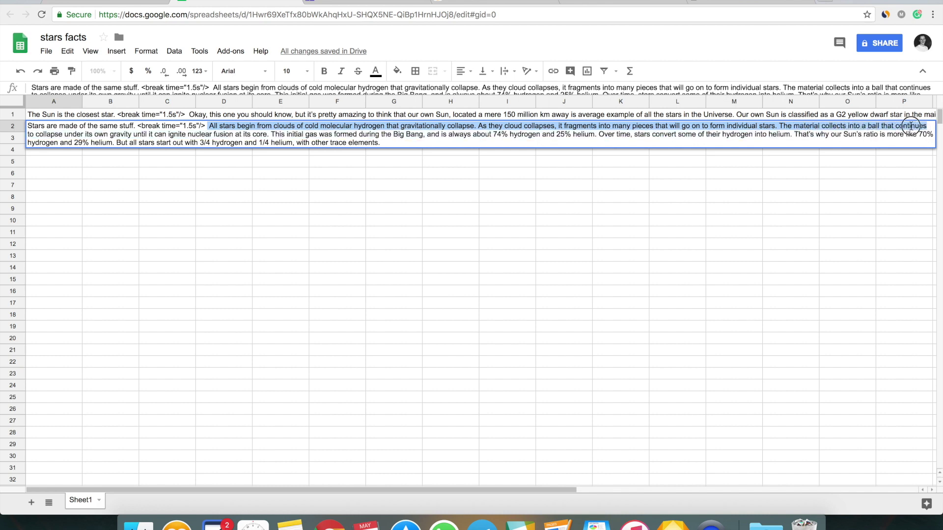
left_click_drag(210, 126, 925, 143)
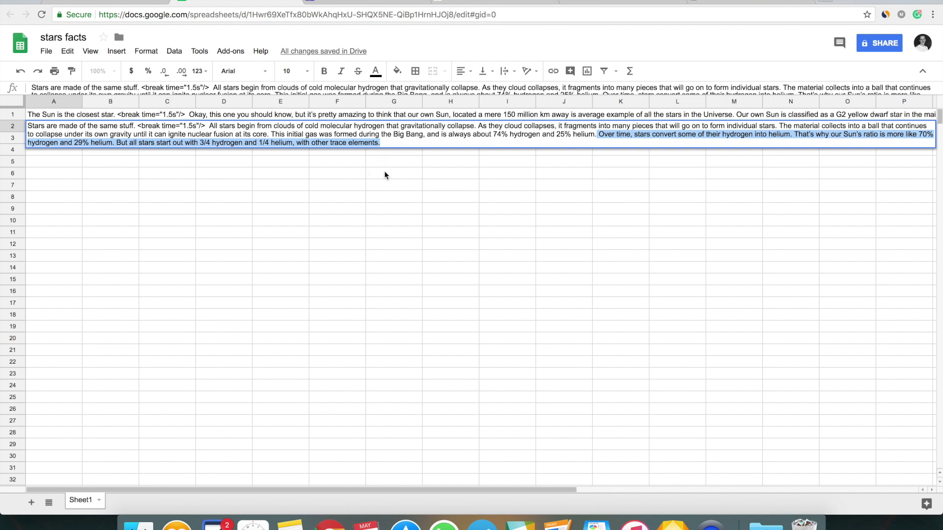
left_click(384, 155)
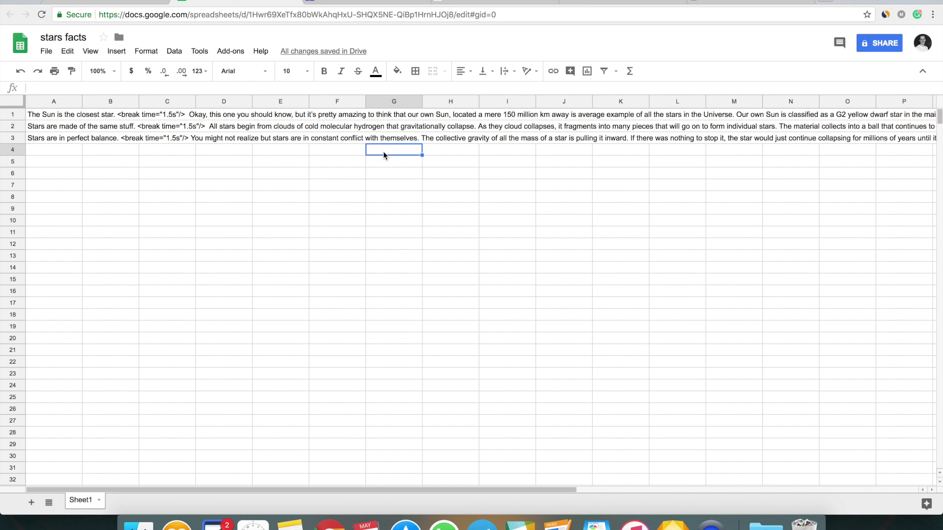
double_click(42, 129)
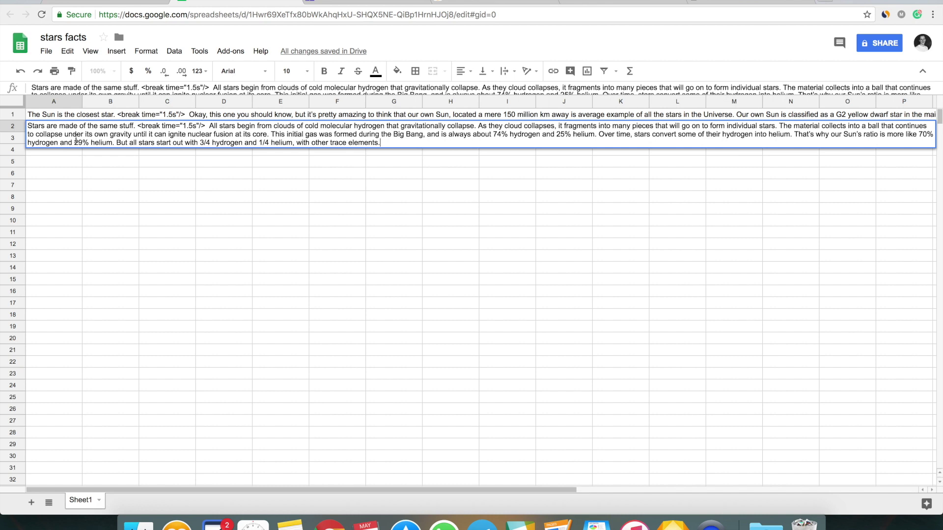
triple_click(81, 133)
left_click(98, 220)
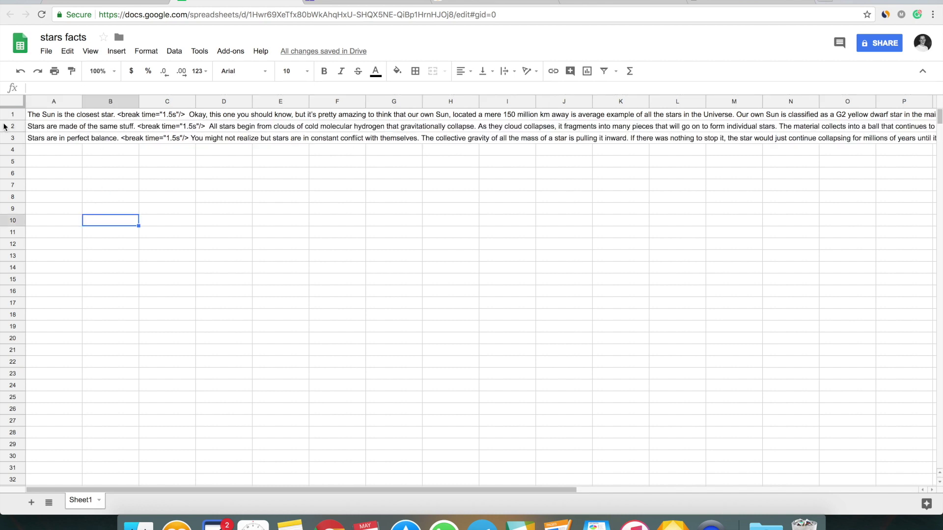
double_click(42, 131)
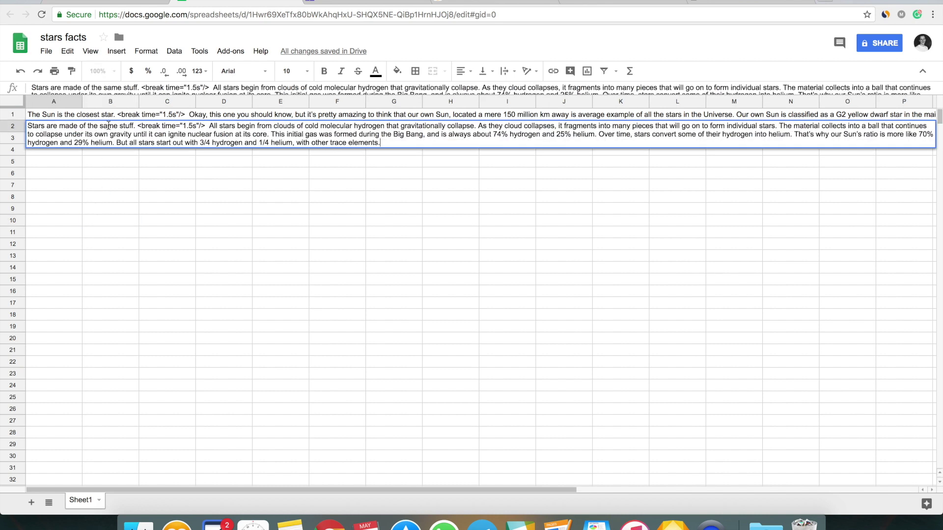
Step: Switch back to Storyline, close the yes block and open the skill's publishing settings at General Settings
left_click(131, 3)
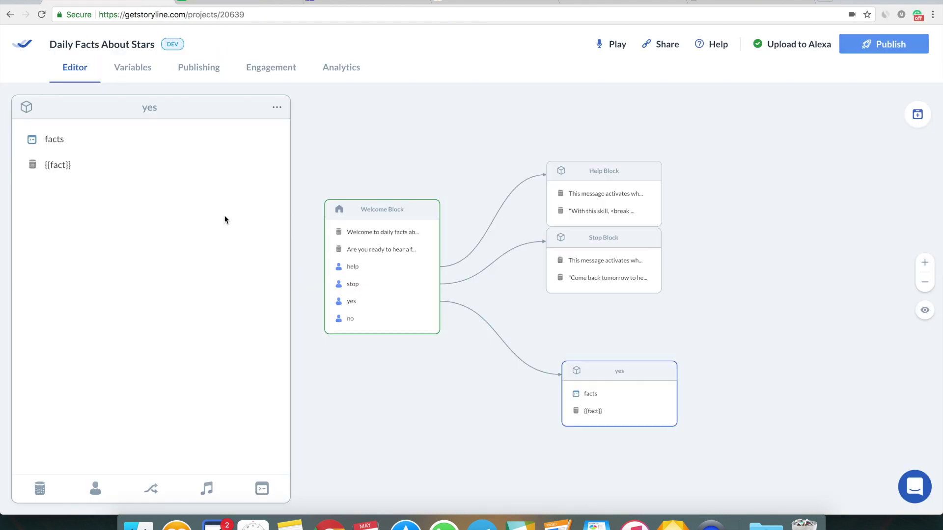
left_click(540, 128)
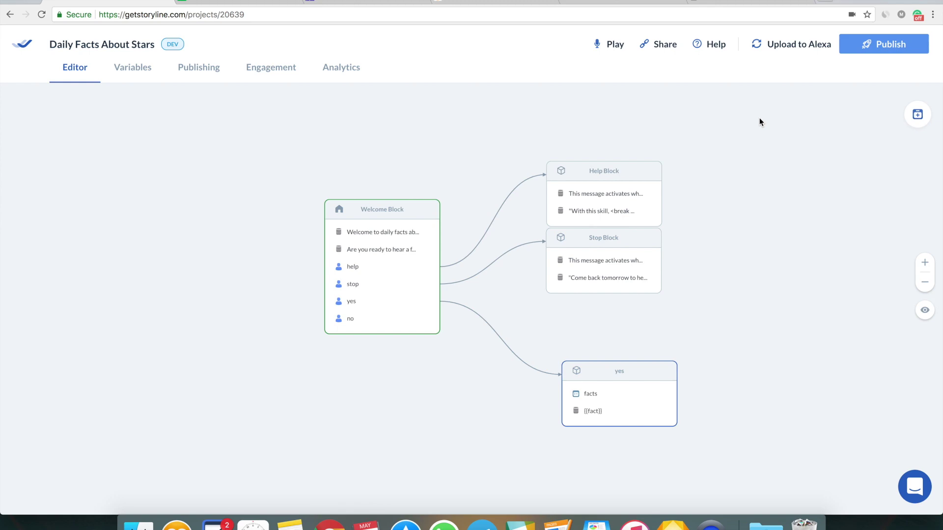
left_click(869, 51)
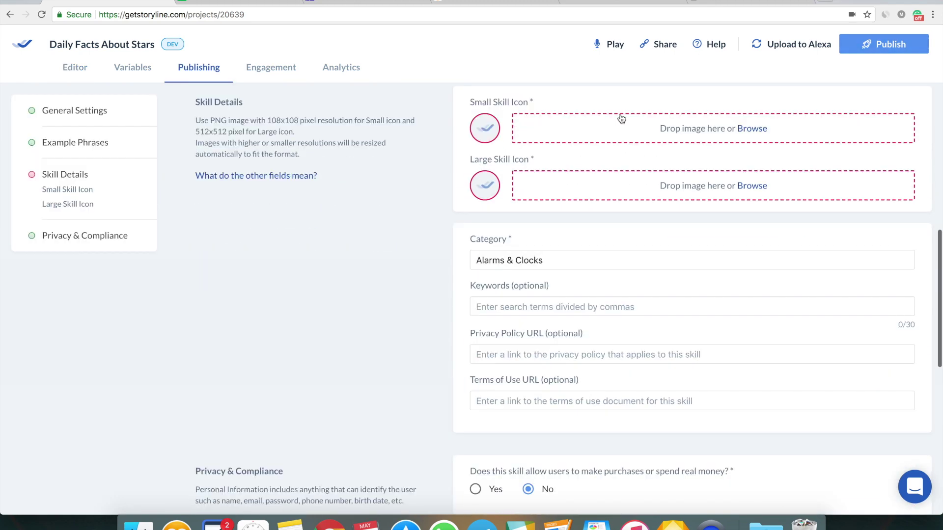
scroll(599, 179, "up", 10)
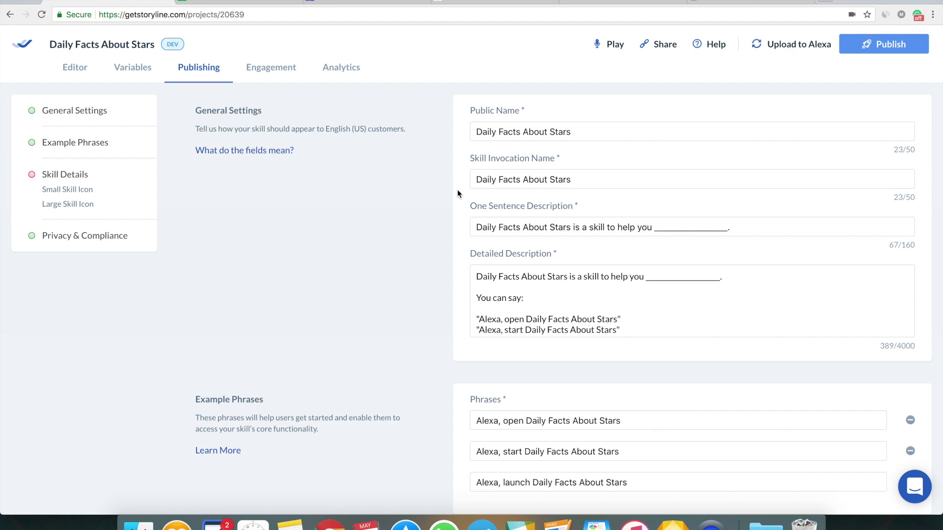
Step: Replace the blank in the One Sentence Description with "get a fresh new interesting fact about stars every day"
triple_click(499, 222)
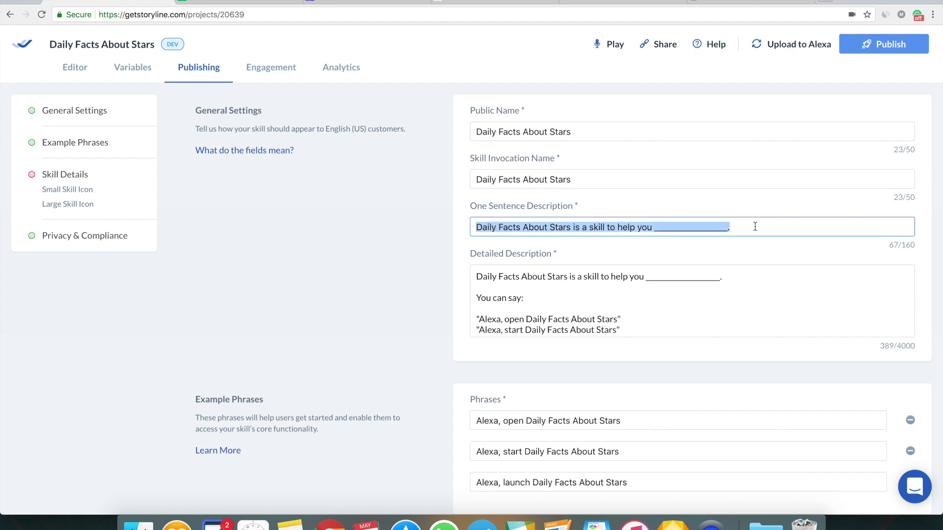
double_click(682, 227)
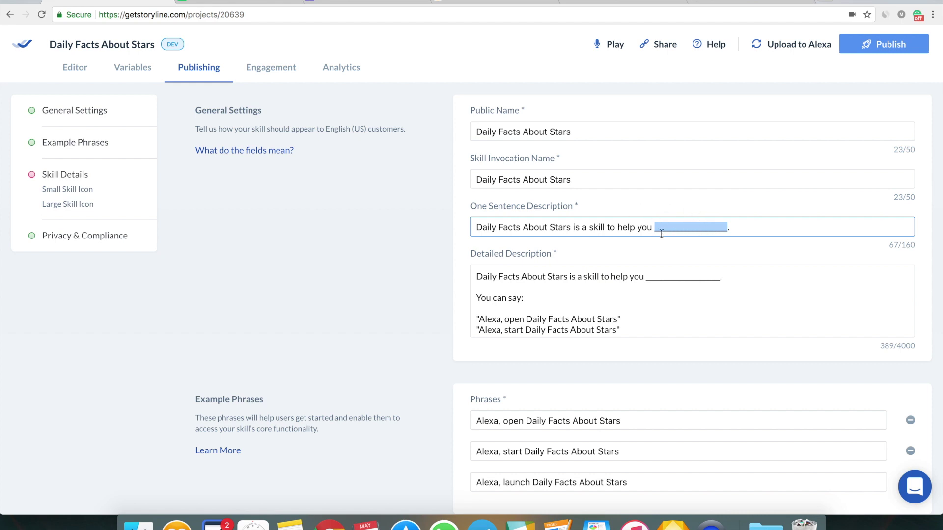
double_click(655, 278)
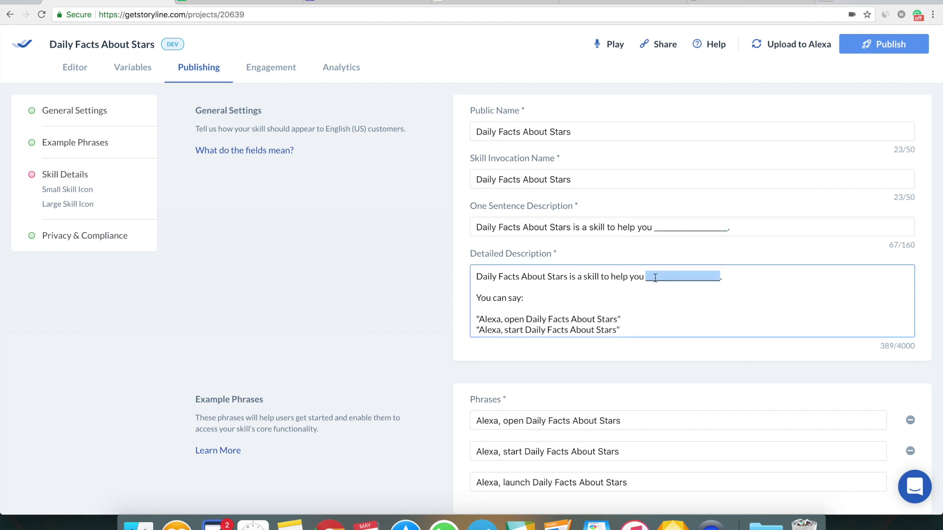
double_click(681, 228)
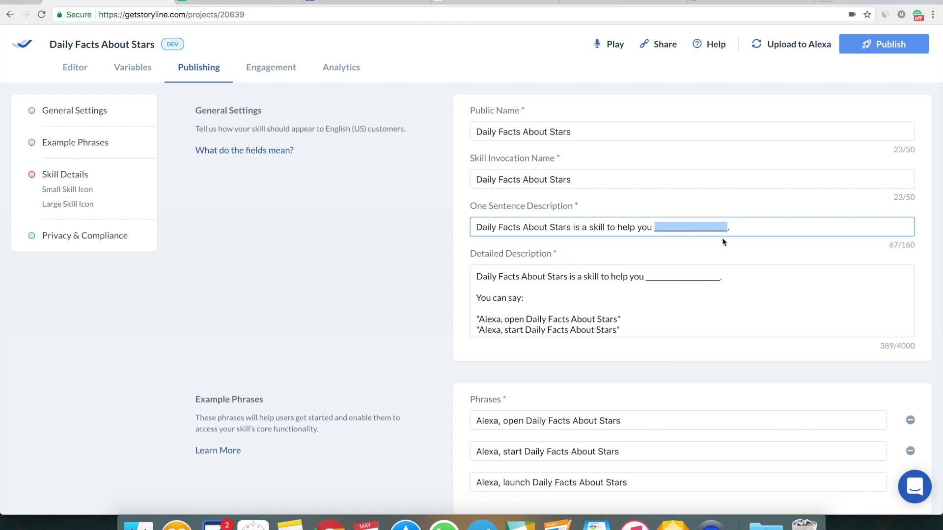
type("get a n")
key("BackSpace")
type("fresh new interesting fact about stars every day")
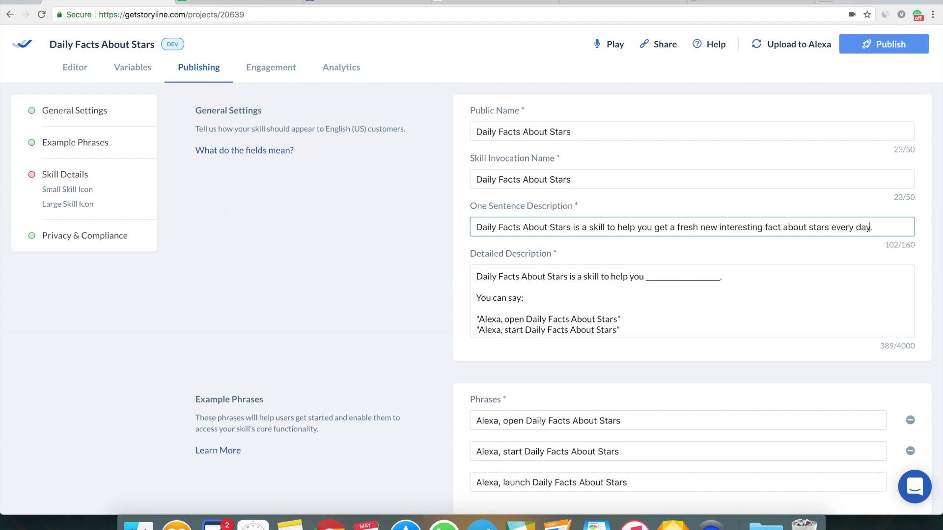
left_click(452, 217)
Step: Review the remaining publishing settings, from the skill icons and category to privacy, export compliance and testing instructions
scroll(406, 231, "down", 10)
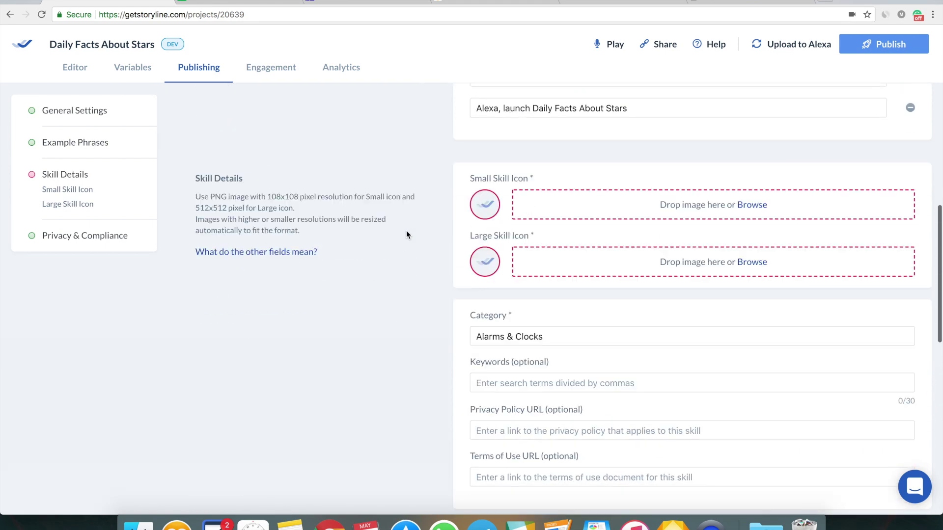
scroll(474, 237, "down", 8)
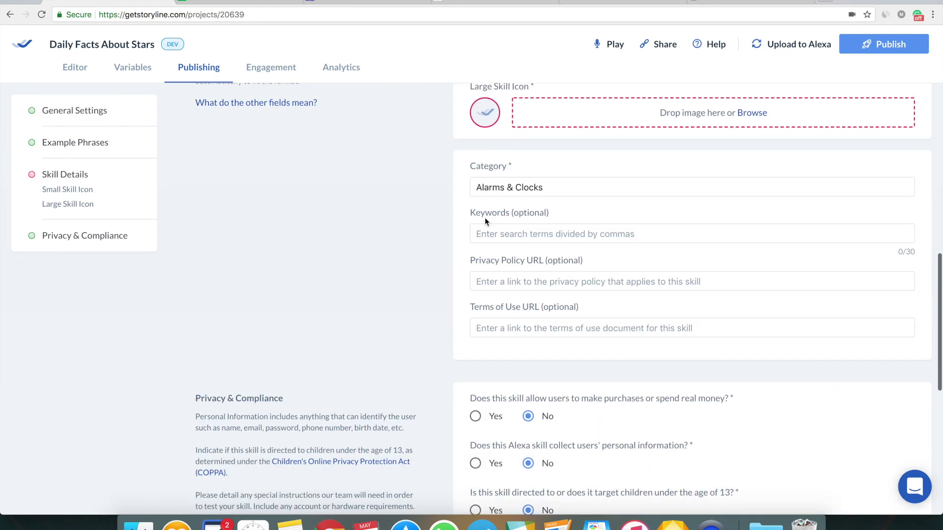
scroll(500, 134, "up", 6)
scroll(498, 243, "down", 12)
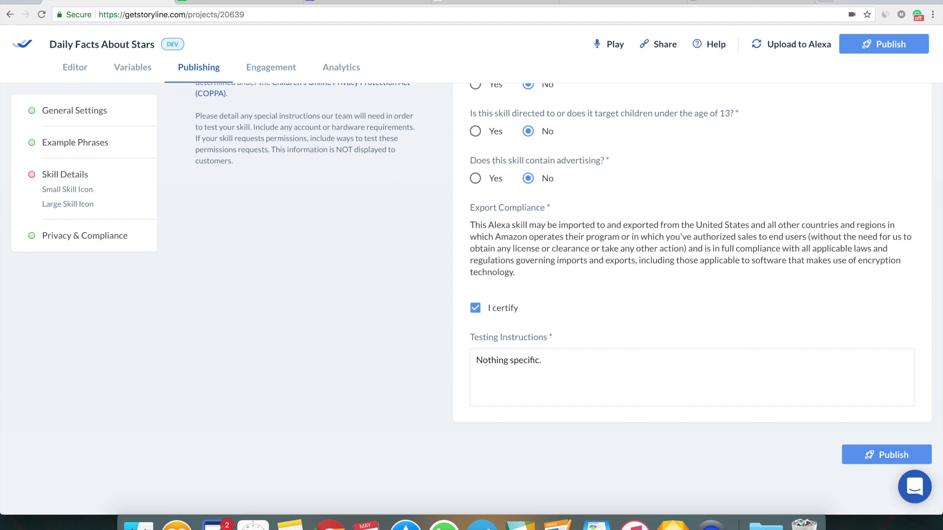
Step: Look over the skill's block diagram, check the Engagement page and return to the editor
left_click(74, 68)
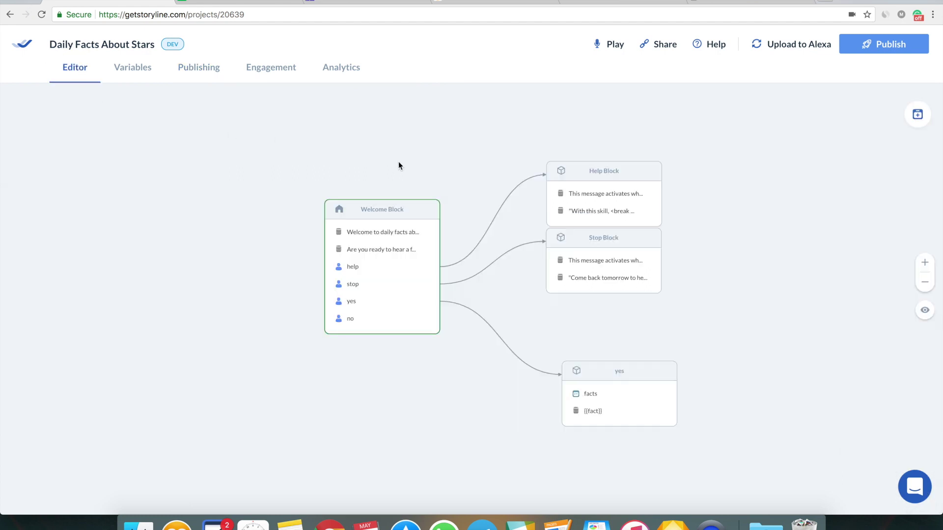
left_click_drag(434, 150, 385, 162)
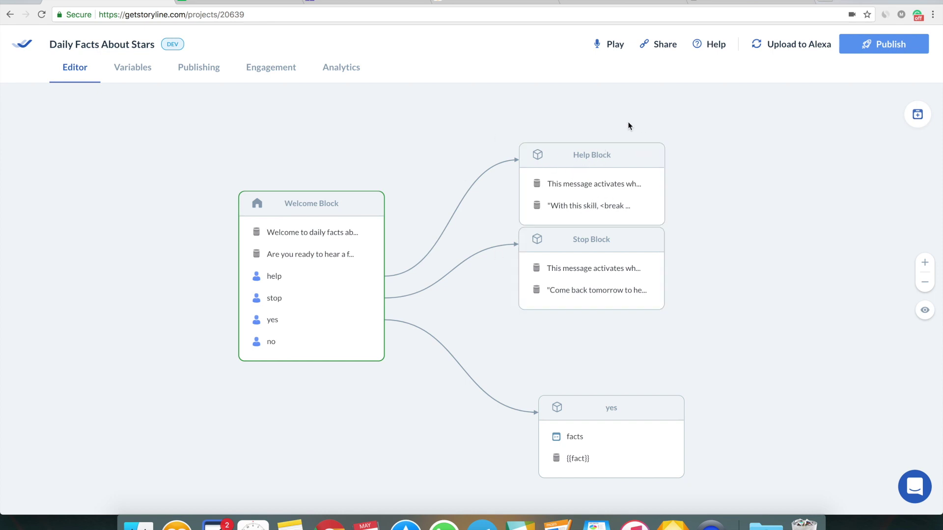
left_click(273, 69)
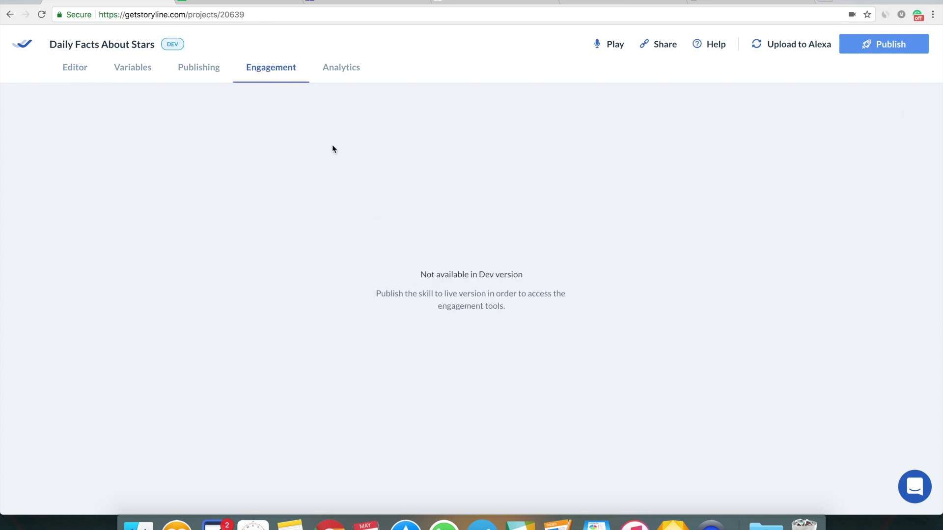
left_click(64, 70)
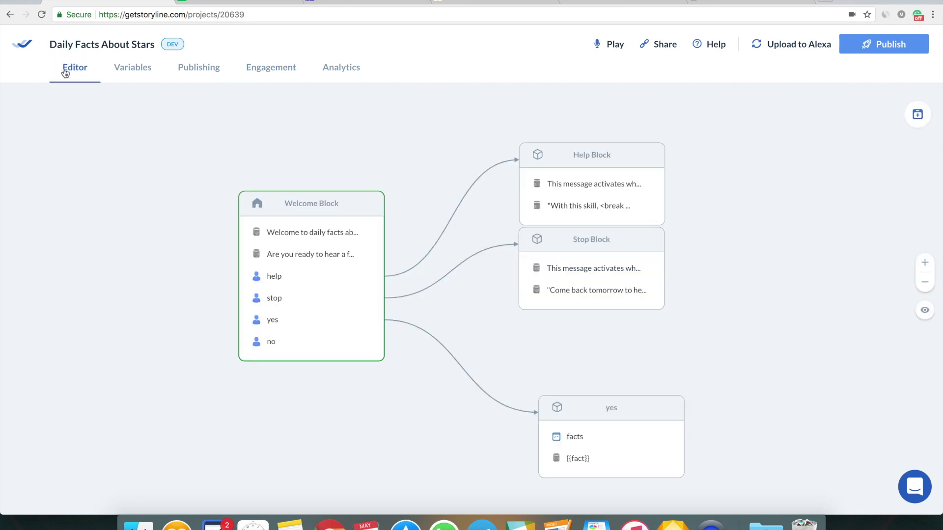